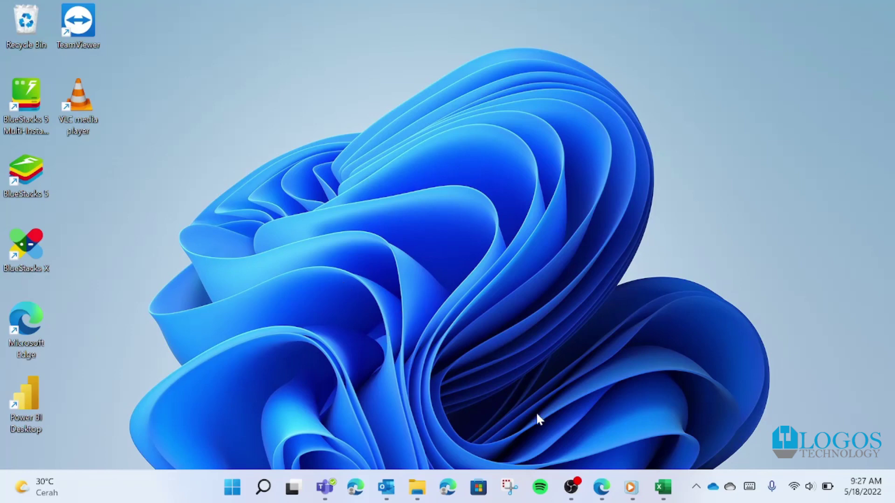
Step: Switch to Microsoft Edge with the Microsoft 365 admin center and highlight the admin.microsoft.com part of the address
mouse_move(605, 497)
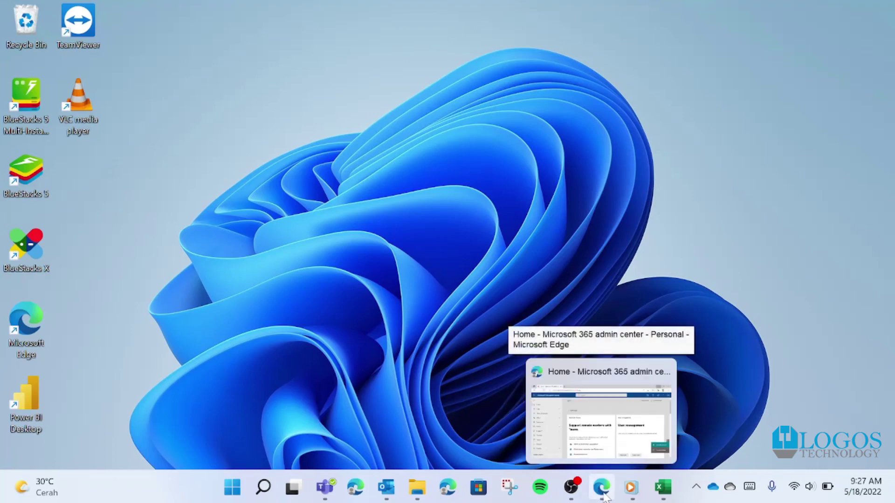
left_click(605, 497)
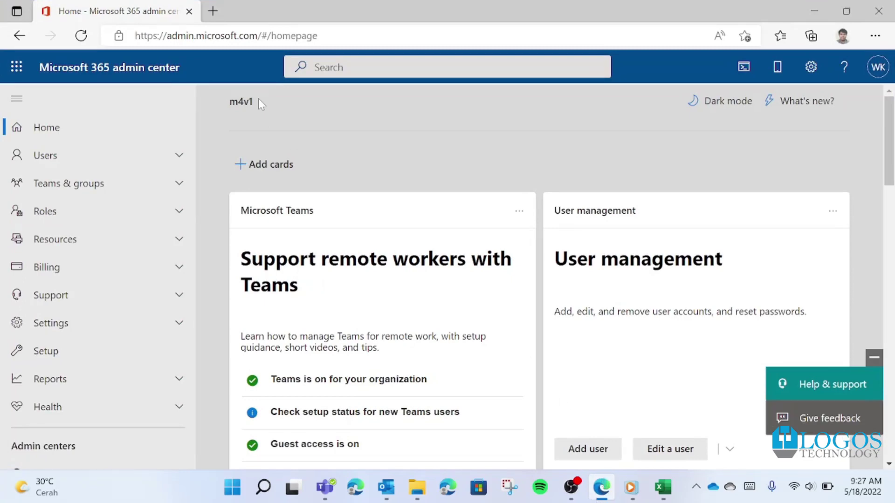
left_click_drag(166, 36, 262, 36)
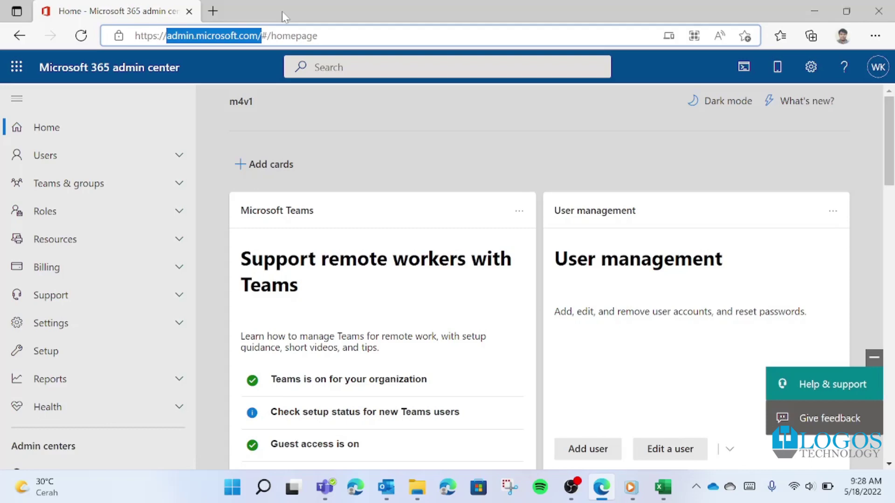
left_click(315, 116)
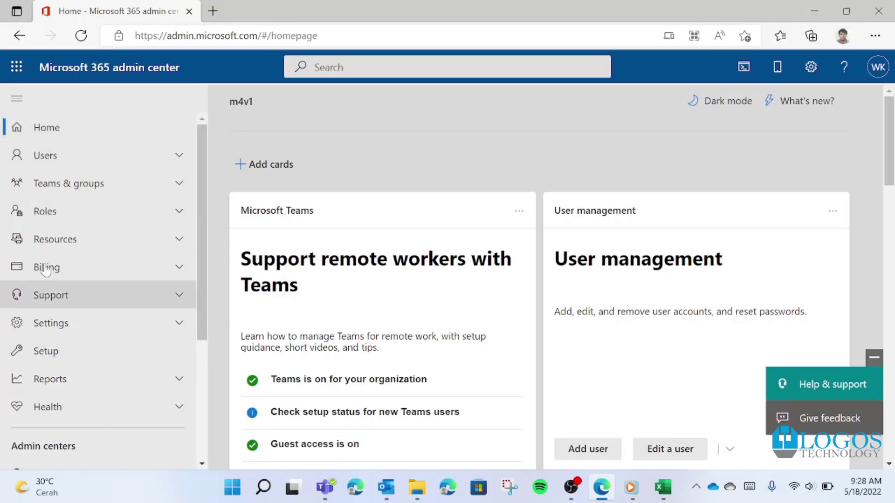
Step: Open the list of active users and start adding multiple users
left_click(52, 156)
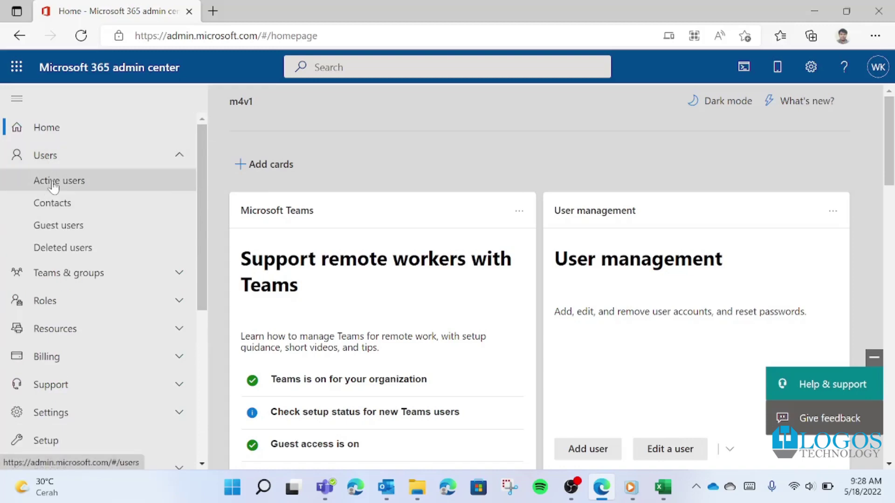
left_click(53, 185)
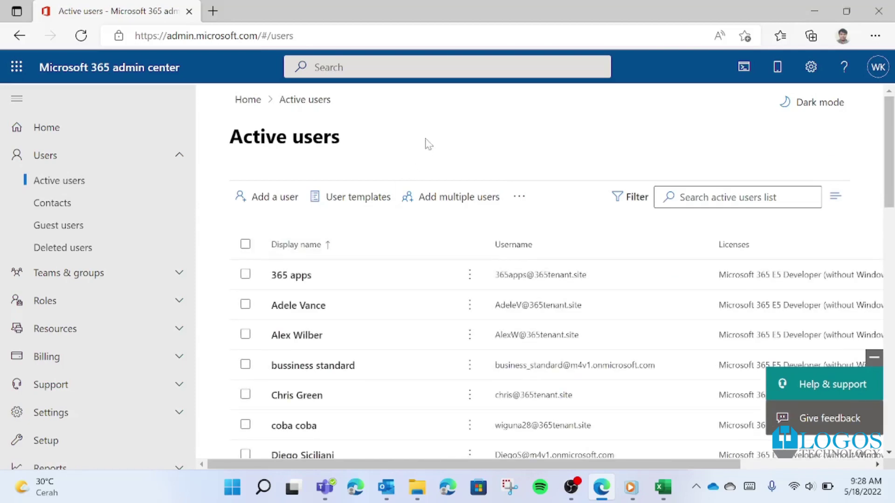
left_click(425, 208)
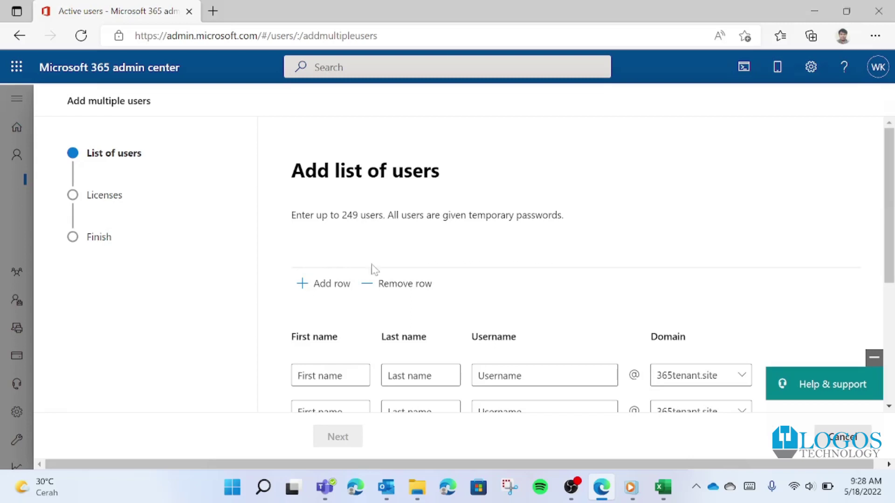
Step: Examine the form for adding a list of users: its name, username and domain fields and the CSV upload option
scroll(498, 275, "down", 1)
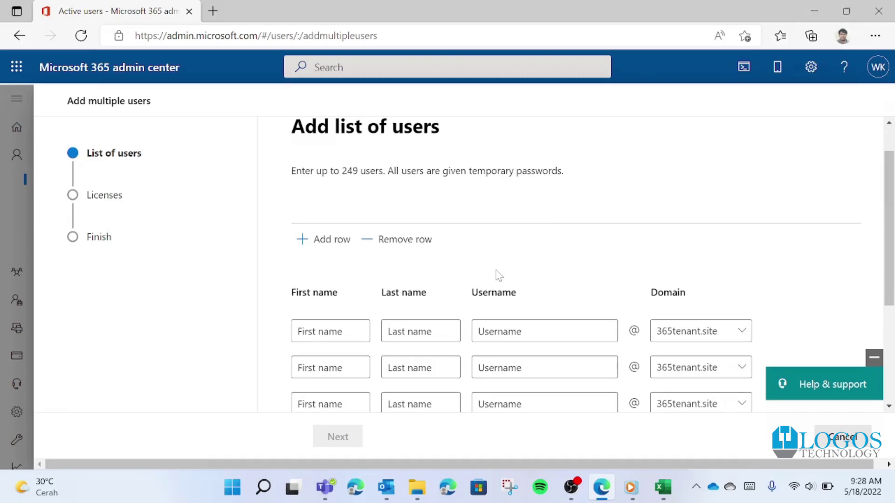
scroll(498, 275, "down", 1)
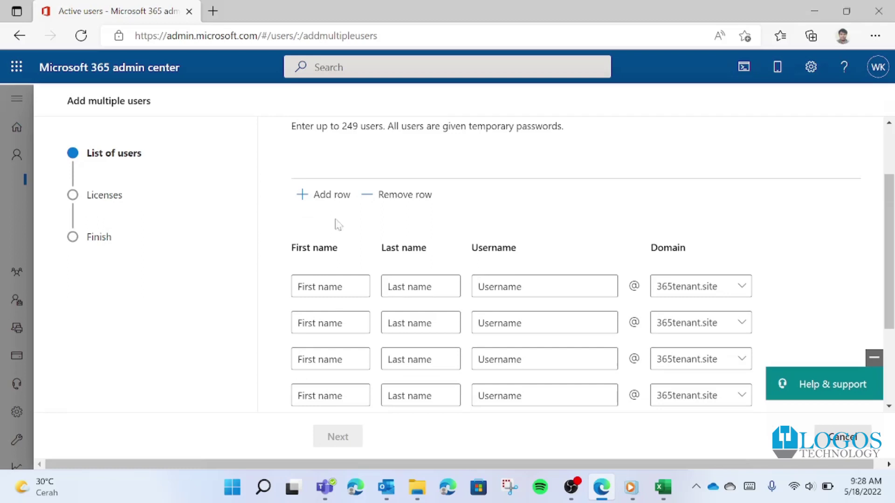
left_click(347, 287)
left_click(404, 287)
key("Tab")
left_click(727, 287)
left_click(709, 286)
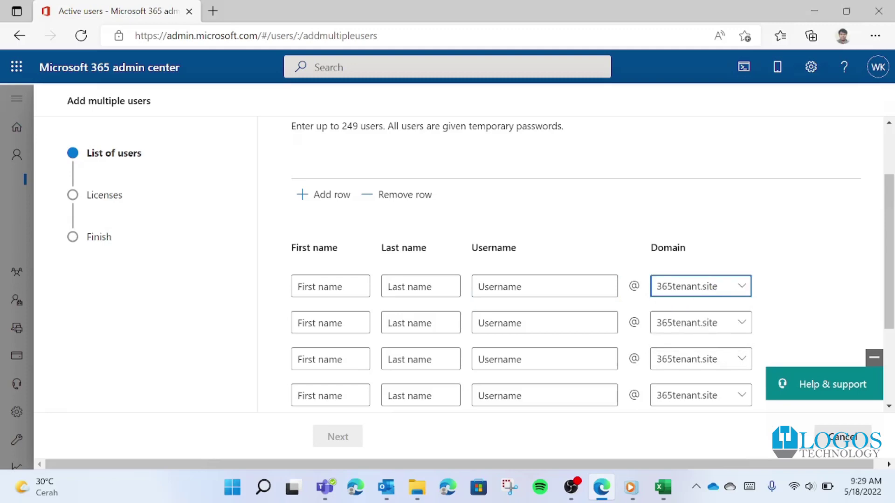
scroll(350, 322, "down", 2)
scroll(350, 323, "up", 1)
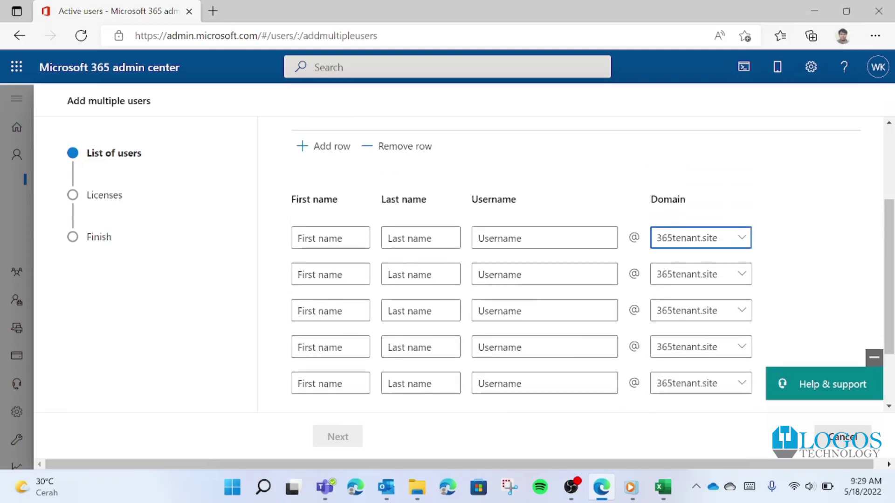
scroll(351, 324, "down", 2)
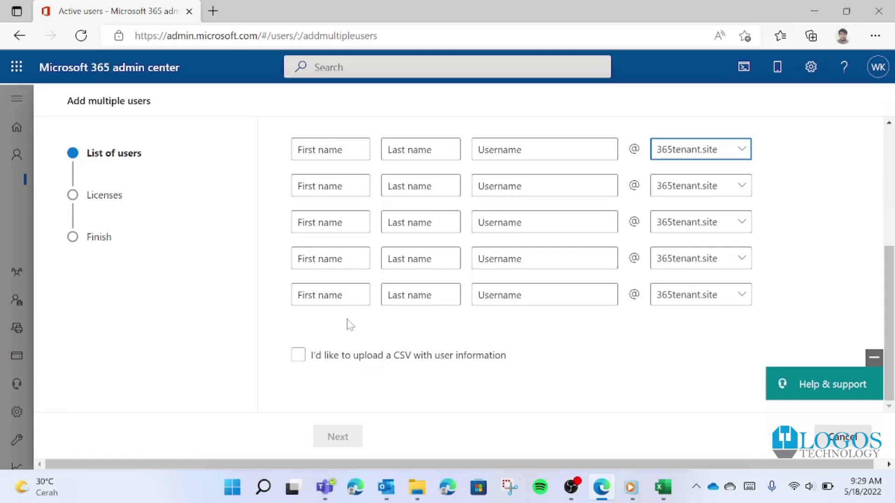
scroll(351, 325, "up", 3)
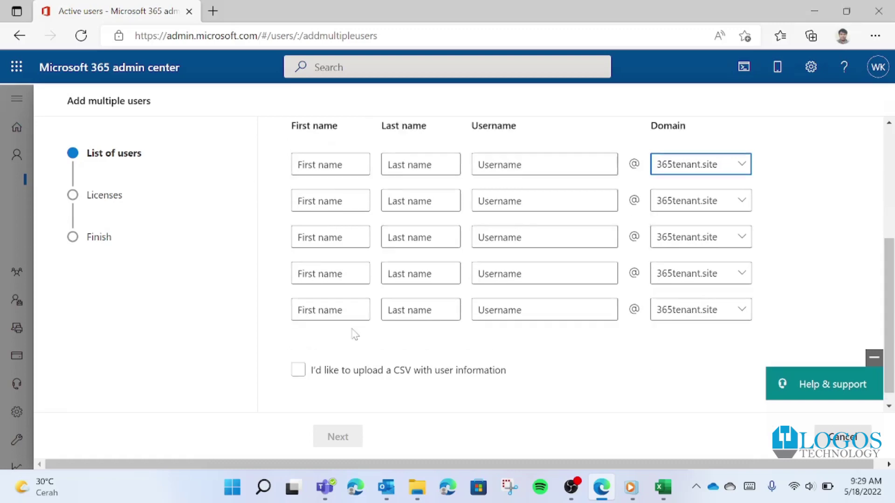
scroll(350, 330, "down", 1)
left_click(336, 283)
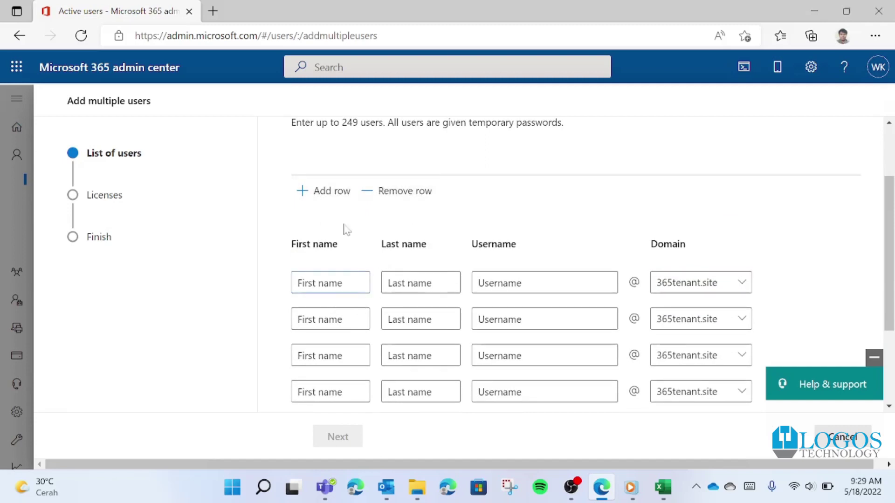
Step: Add one more blank row to the list of users
left_click(332, 202)
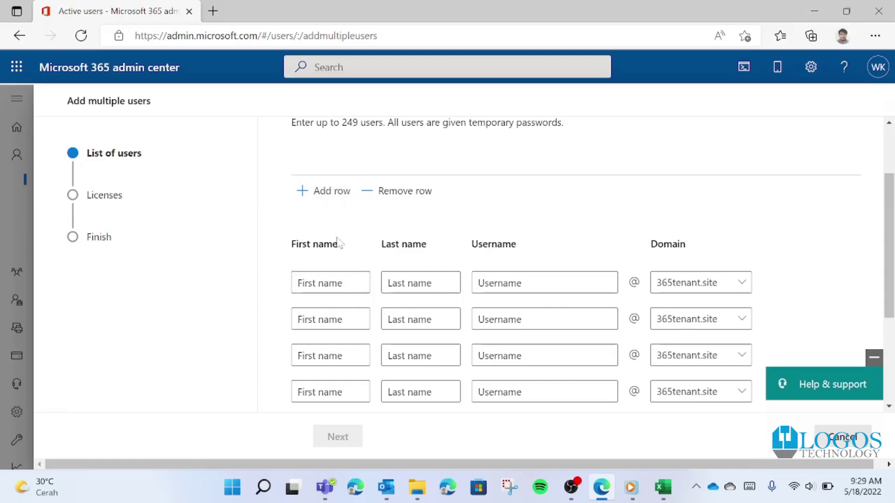
scroll(350, 270, "down", 3)
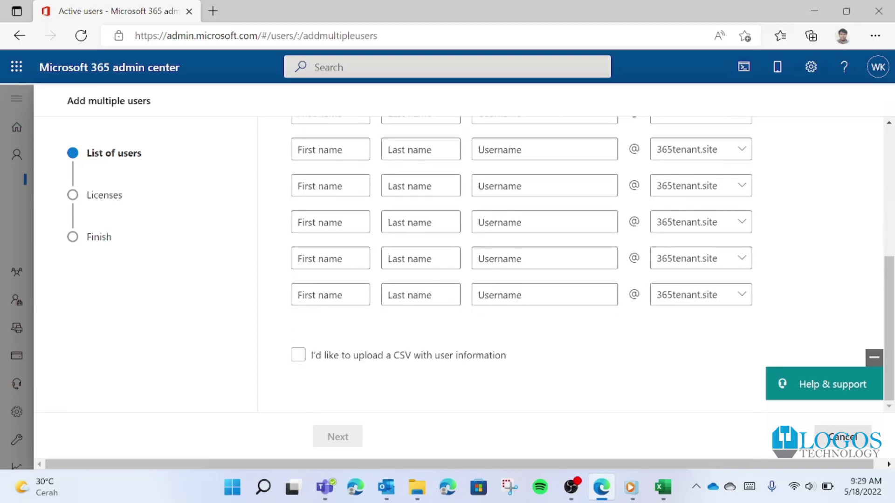
scroll(576, 264, "up", 3)
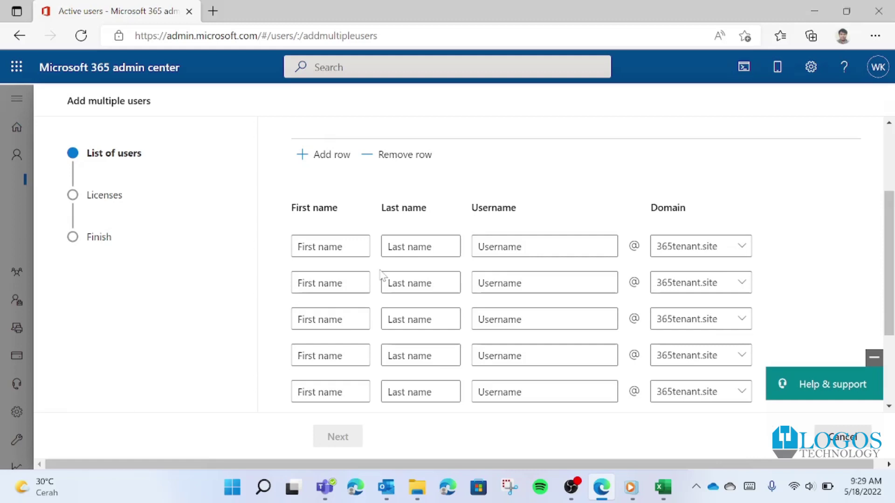
Step: Enable the option to upload a CSV with user information
scroll(381, 275, "down", 3)
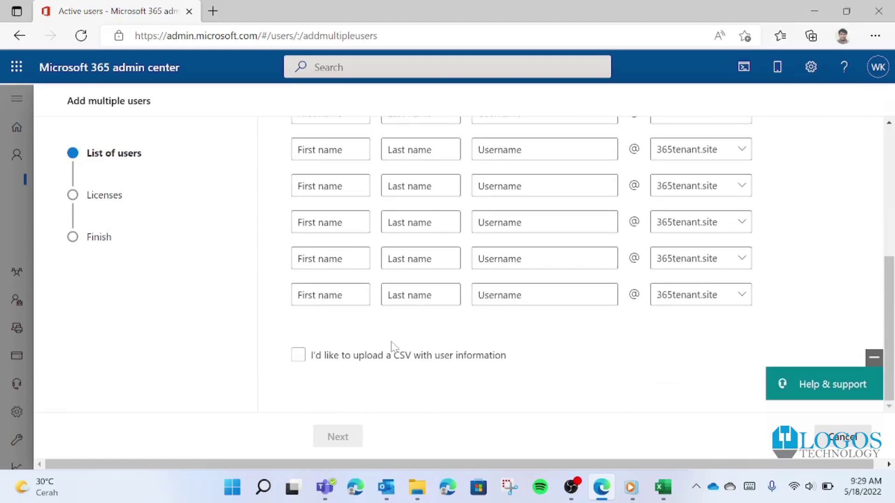
left_click(320, 360)
left_click(320, 360)
scroll(387, 369, "down", 2)
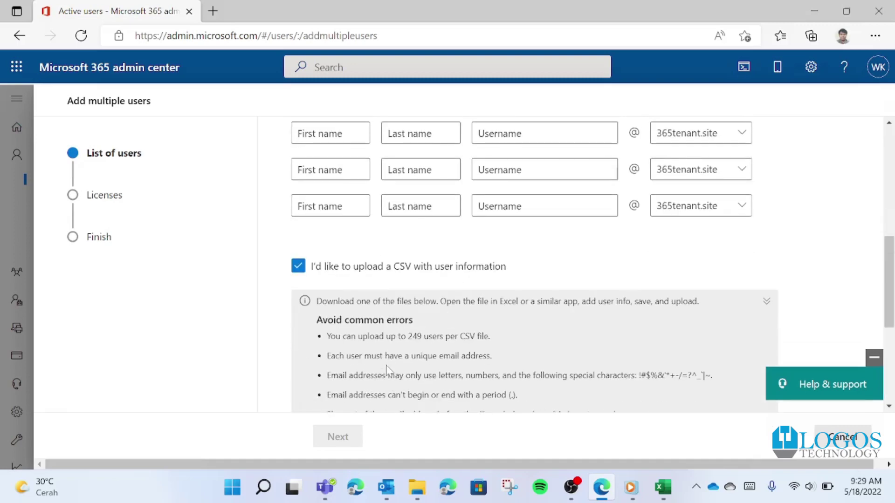
Step: Read the guidance on avoiding common errors in the CSV file and the available template downloads
scroll(387, 368, "down", 2)
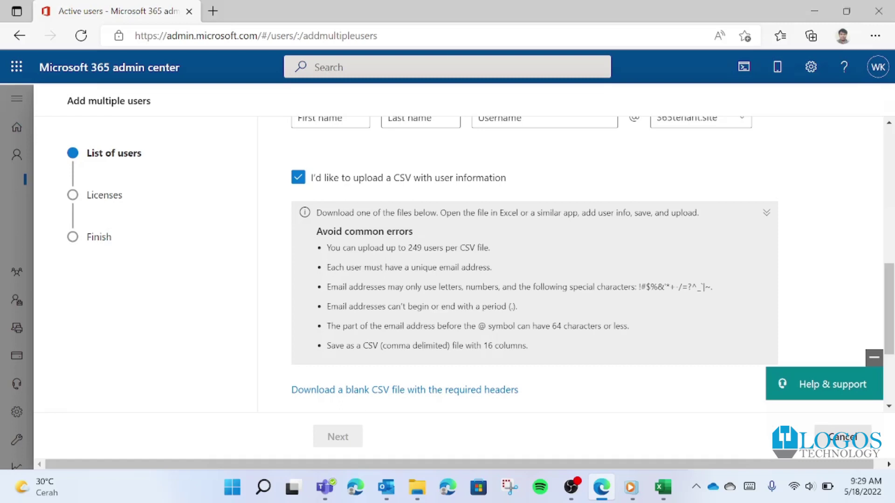
scroll(463, 262, "down", 2)
scroll(462, 262, "up", 1)
left_click_drag(330, 223, 475, 223)
left_click(413, 250)
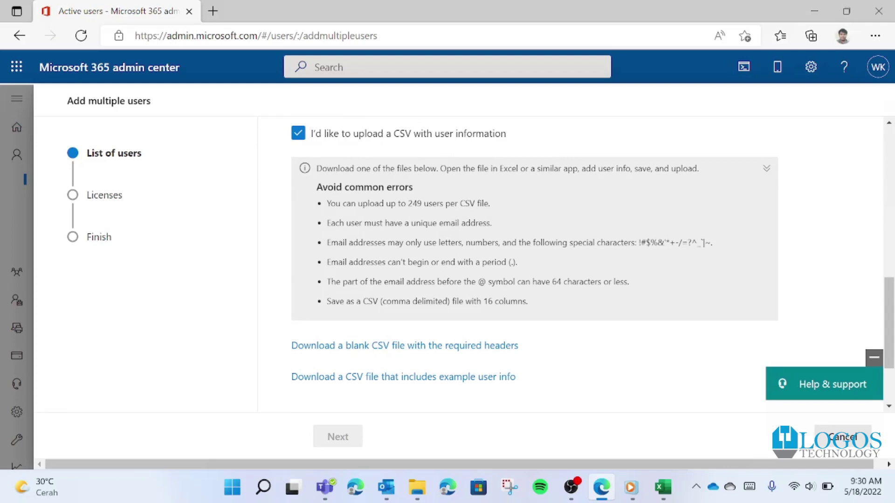
scroll(320, 330, "down", 1)
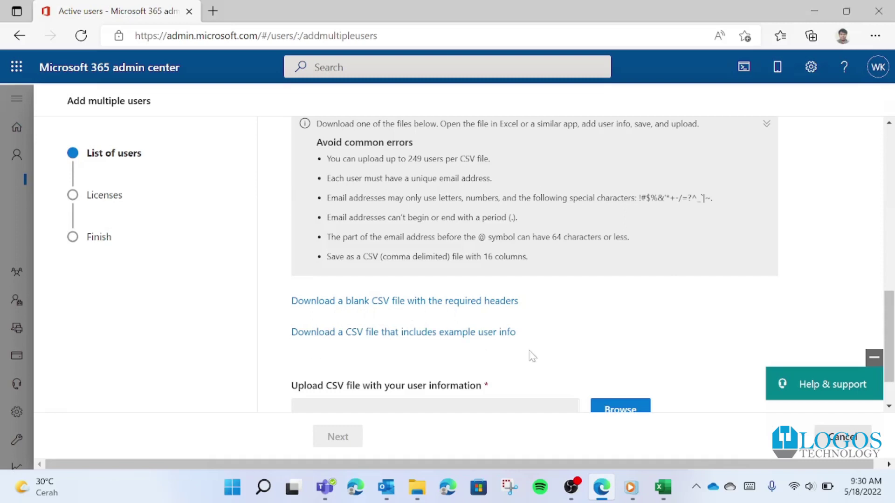
Step: Download the CSV file that includes example user info and open it in Excel
scroll(535, 354, "down", 1)
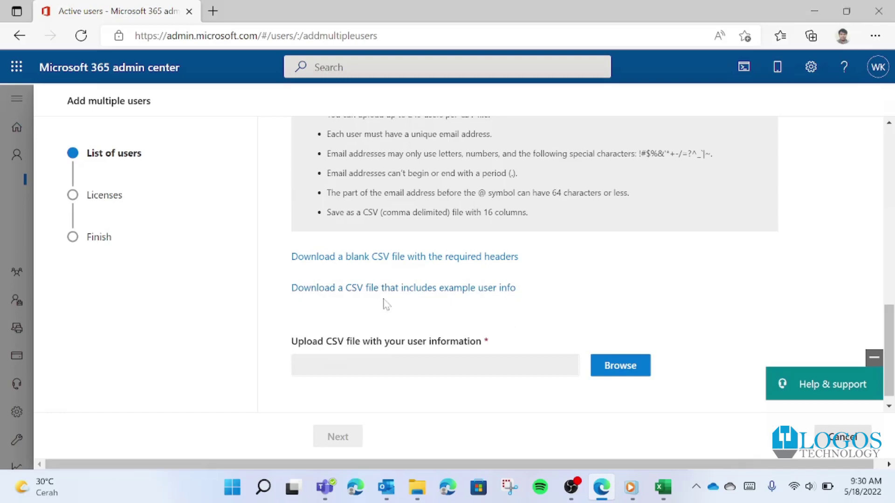
left_click(462, 295)
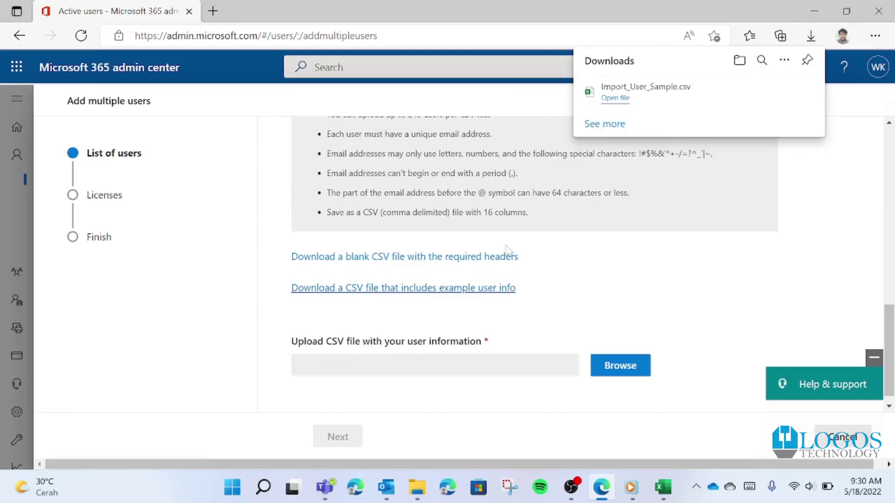
left_click(615, 98)
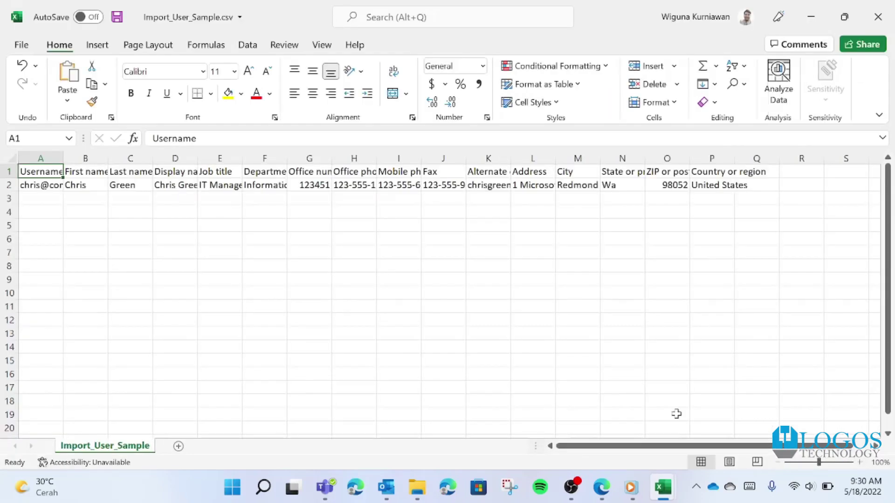
Step: Fit the Username, First name and Display name columns to their contents and slightly widen the Department column
double_click(63, 154)
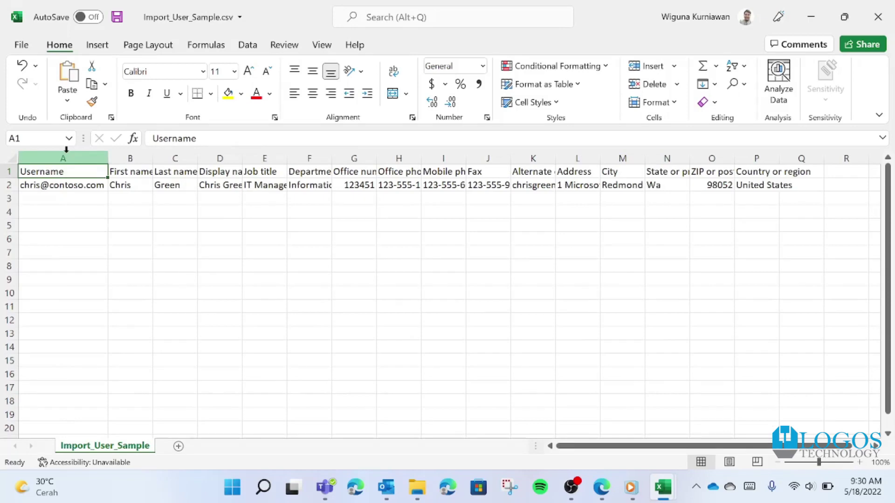
double_click(147, 160)
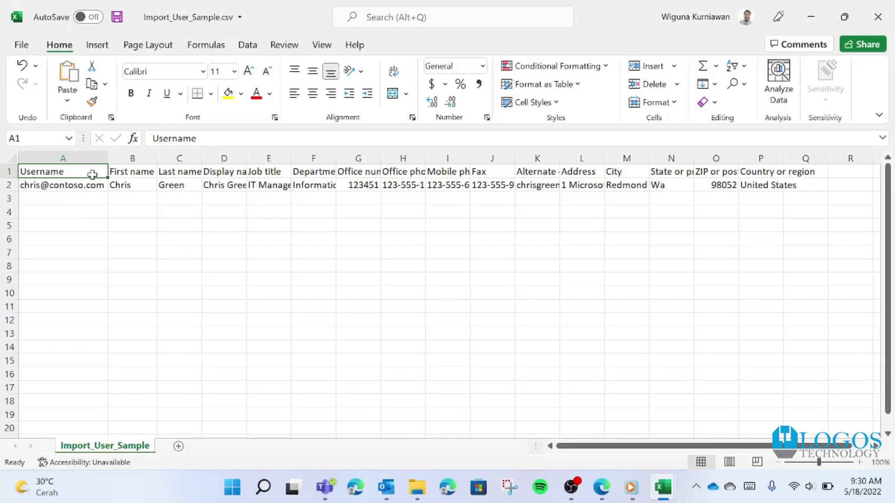
left_click(141, 172)
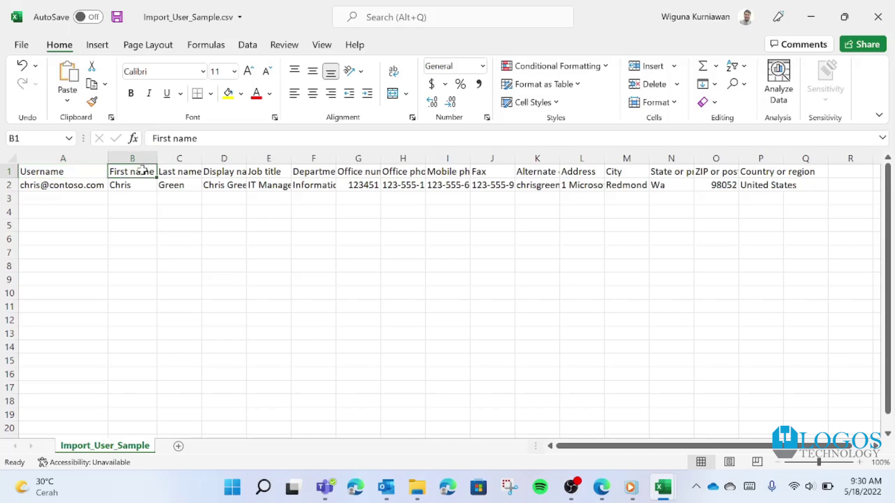
left_click(184, 172)
double_click(246, 158)
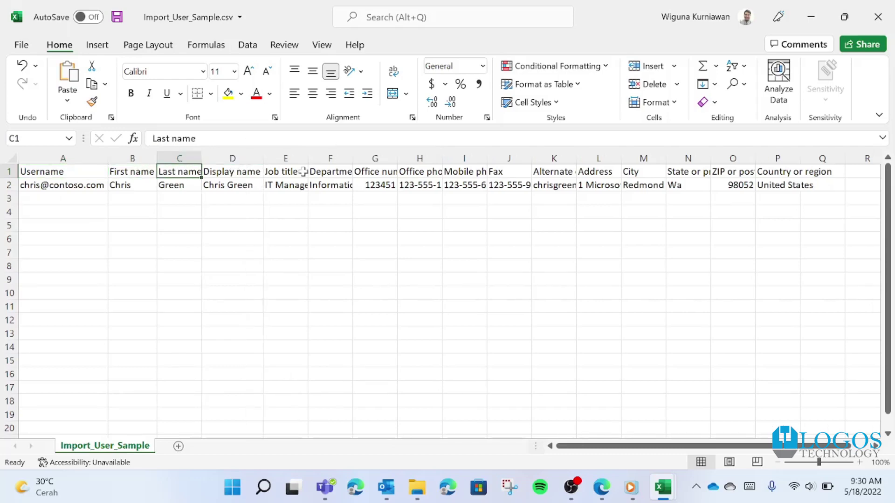
left_click(303, 172)
left_click_drag(347, 156, 349, 156)
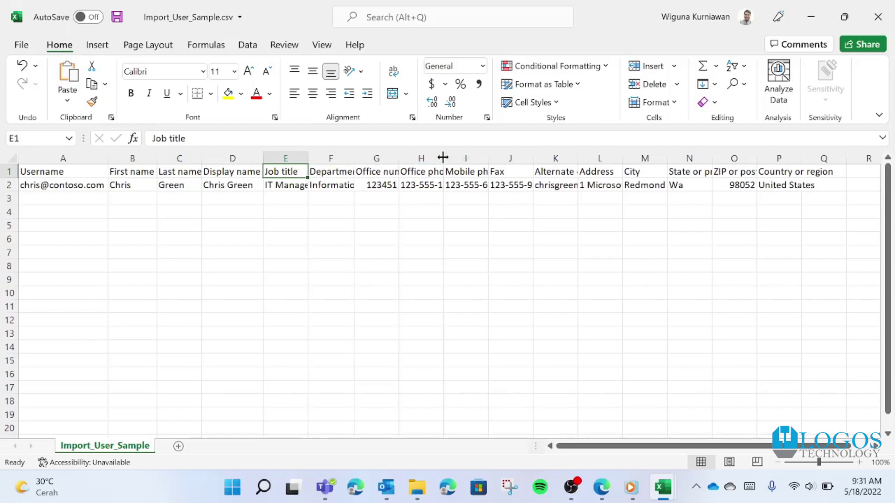
Step: Fit the Office number, Address, State or province and Country or region columns to their contents
double_click(400, 157)
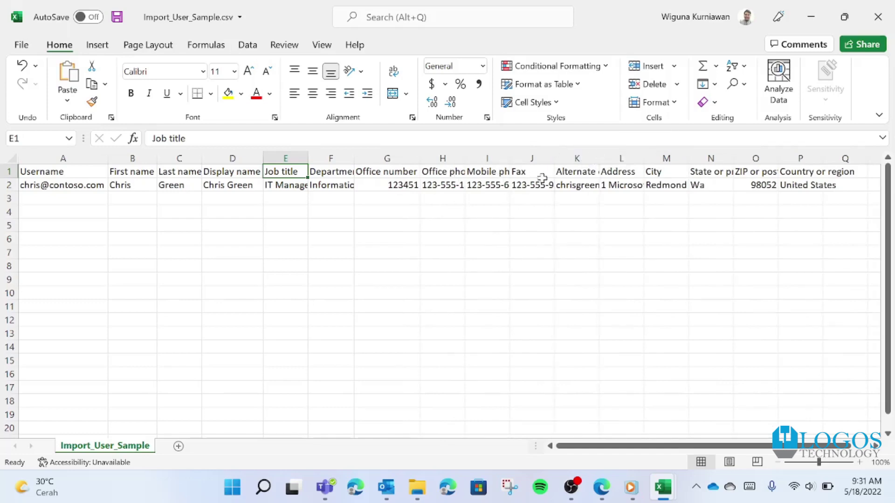
double_click(644, 157)
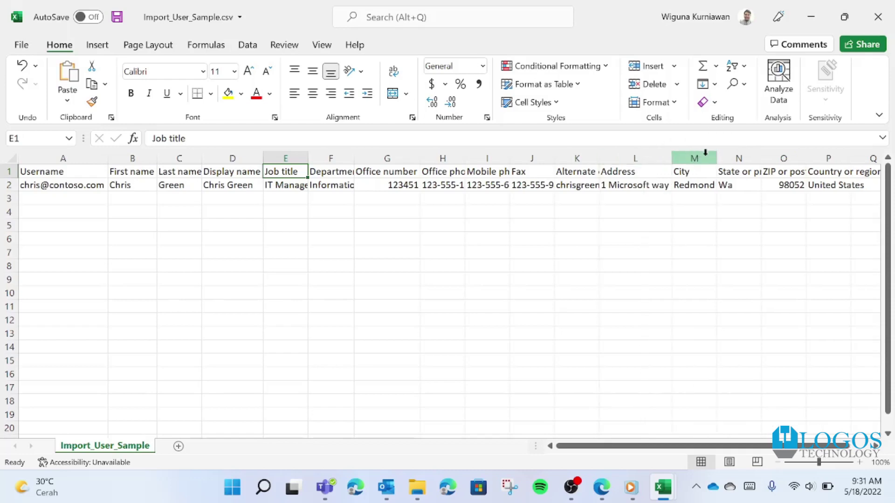
double_click(762, 154)
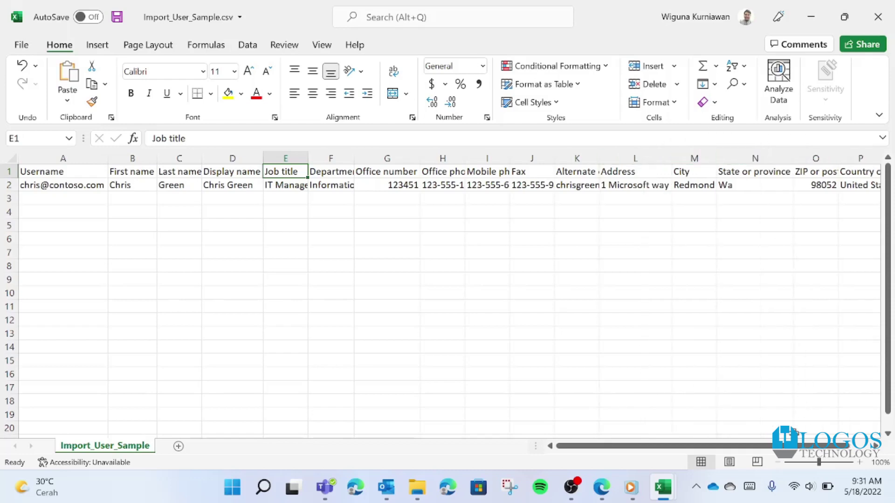
left_click_drag(798, 446, 816, 446)
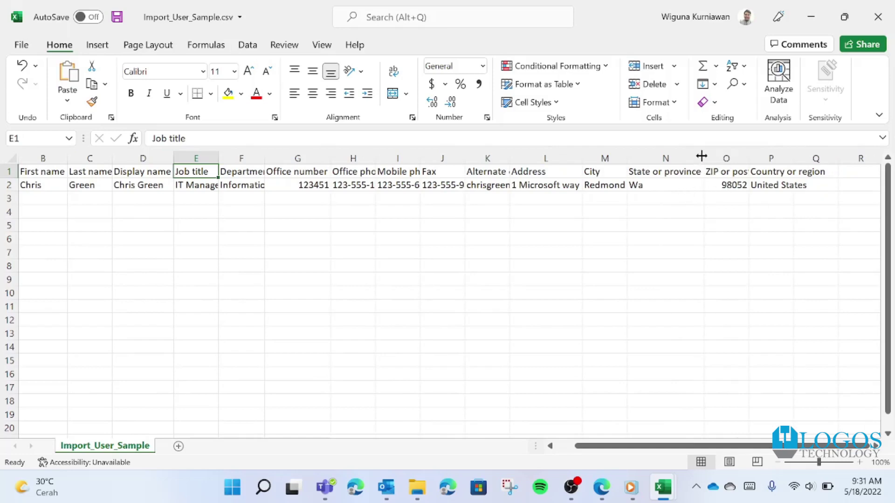
left_click(748, 154)
left_click_drag(795, 158, 795, 158)
double_click(795, 159)
left_click_drag(630, 449, 486, 459)
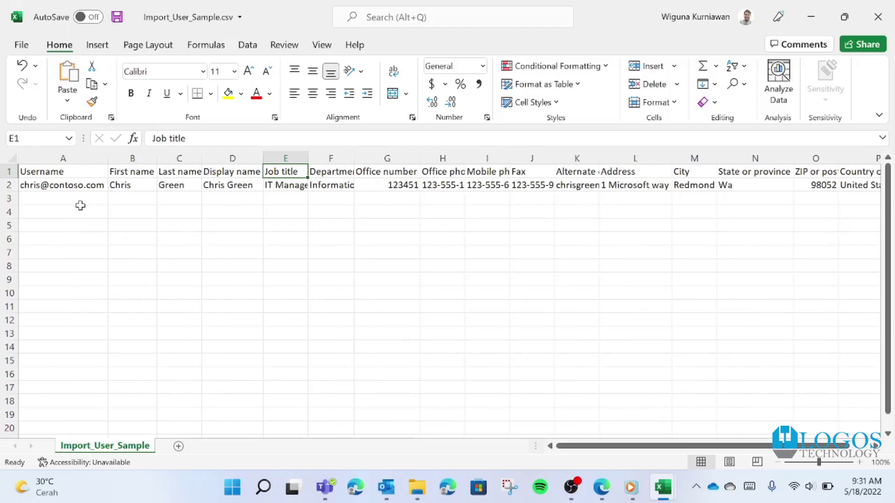
Step: Delete the example user's row from the import sheet, keeping the header row
left_click(11, 185)
right_click(12, 185)
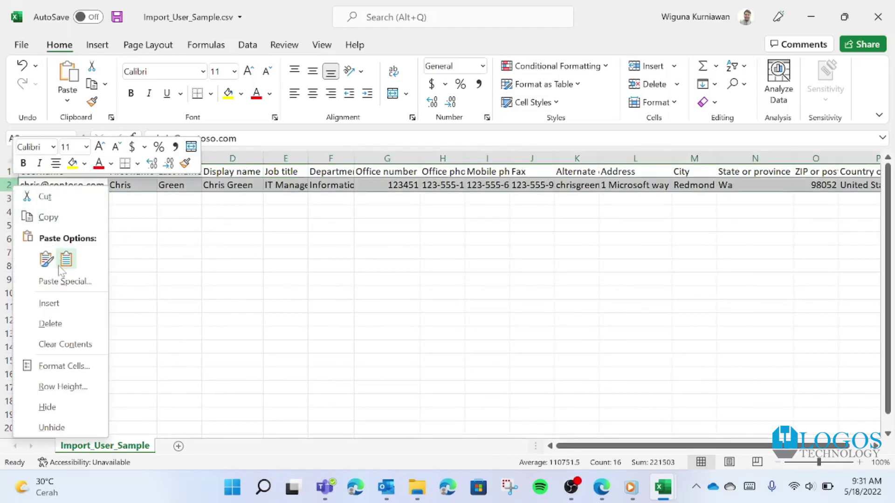
left_click(55, 323)
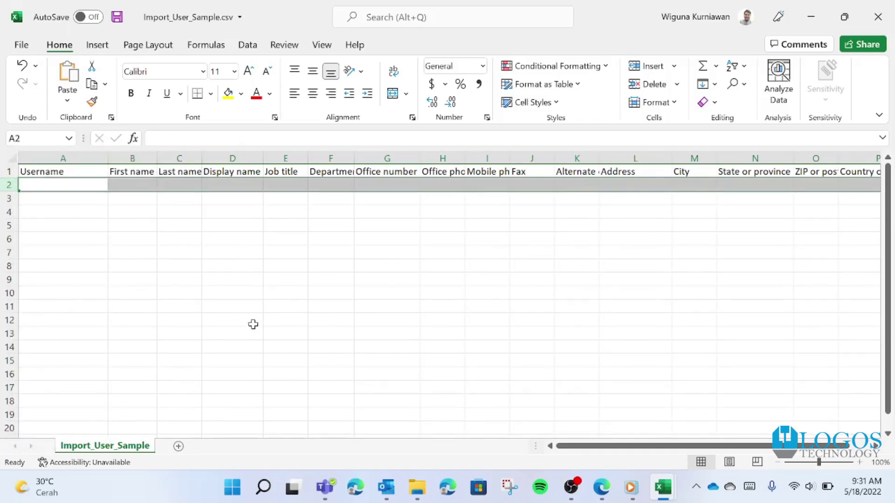
Step: Switch to the Book1 workbook and look over its list of usernames, first names, last names and display names
left_click(663, 487)
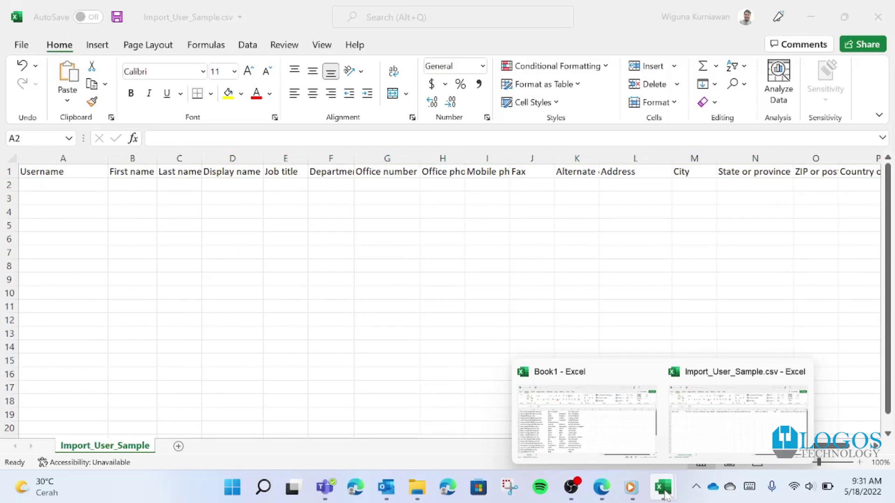
left_click(608, 435)
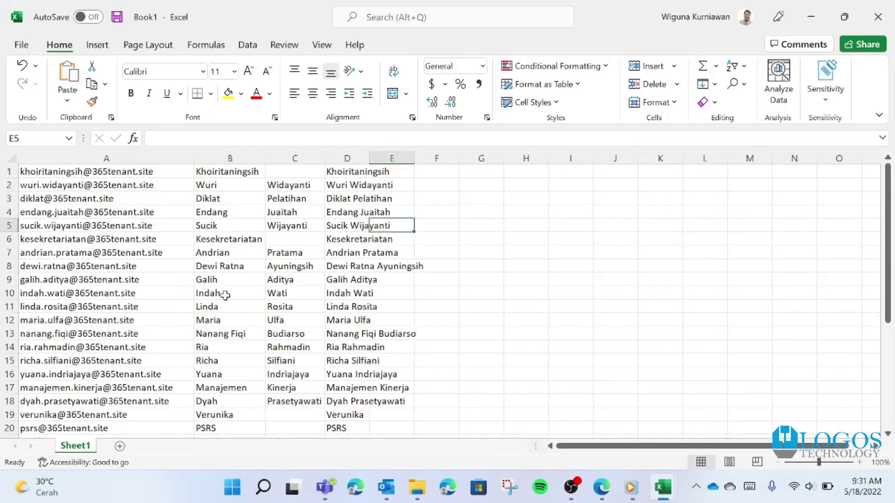
scroll(108, 233, "down", 5)
scroll(106, 237, "up", 5)
left_click(176, 170)
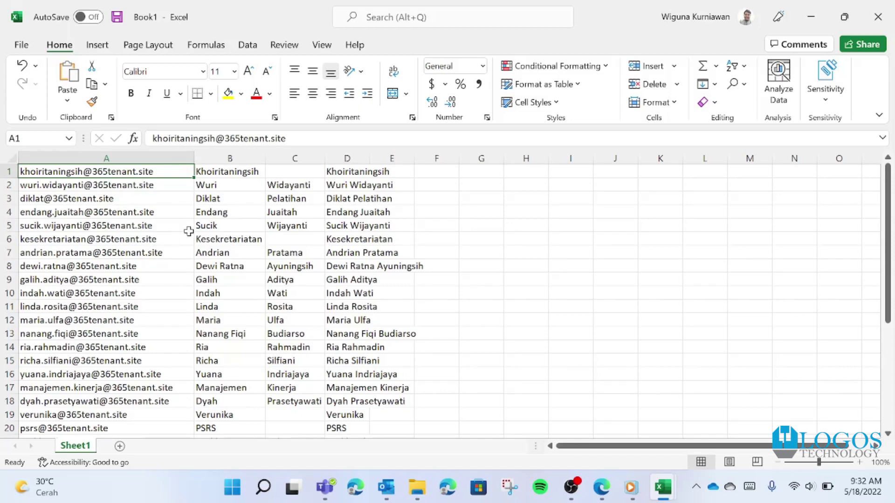
scroll(189, 231, "down", 6)
scroll(189, 231, "up", 6)
left_click(174, 212)
left_click_drag(108, 172, 394, 183)
left_click(401, 239)
Step: Copy the whole user list in Book1, cells A1 to E33
left_click_drag(73, 172, 381, 463)
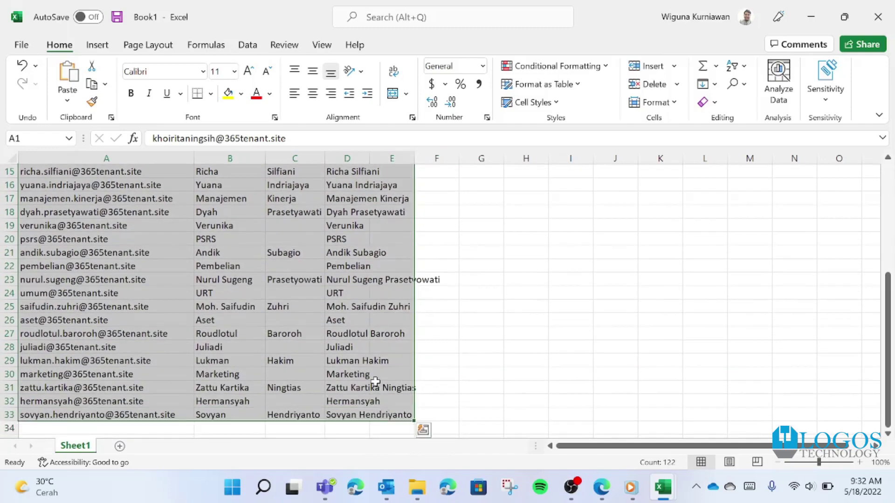
right_click(285, 226)
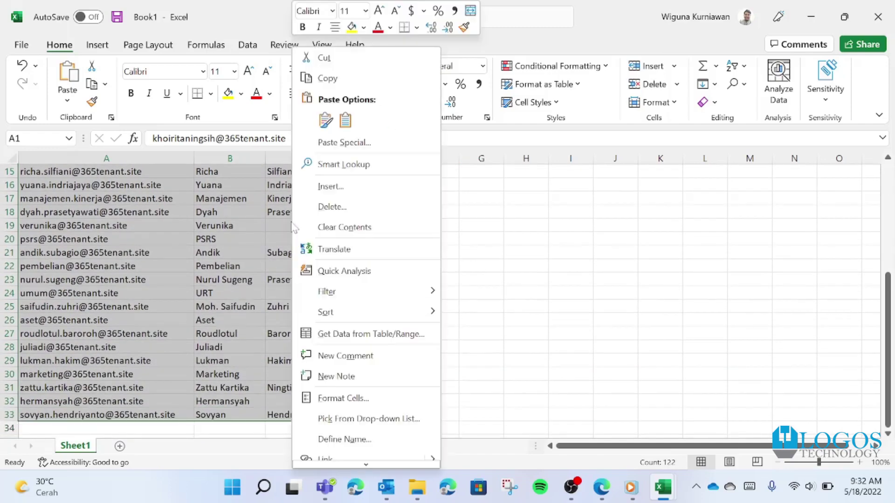
left_click(327, 79)
scroll(420, 233, "up", 5)
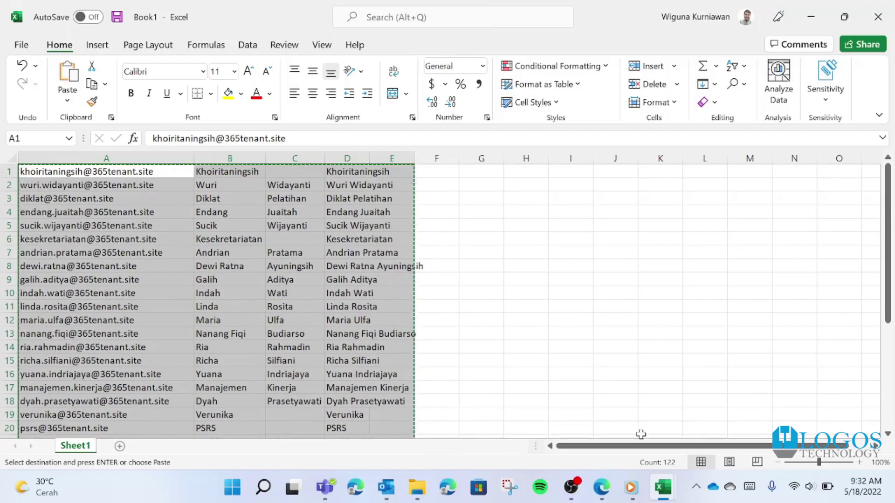
Step: Paste the copied user list into Import_User_Sample.csv beneath the headers, starting at cell A2
mouse_move(662, 487)
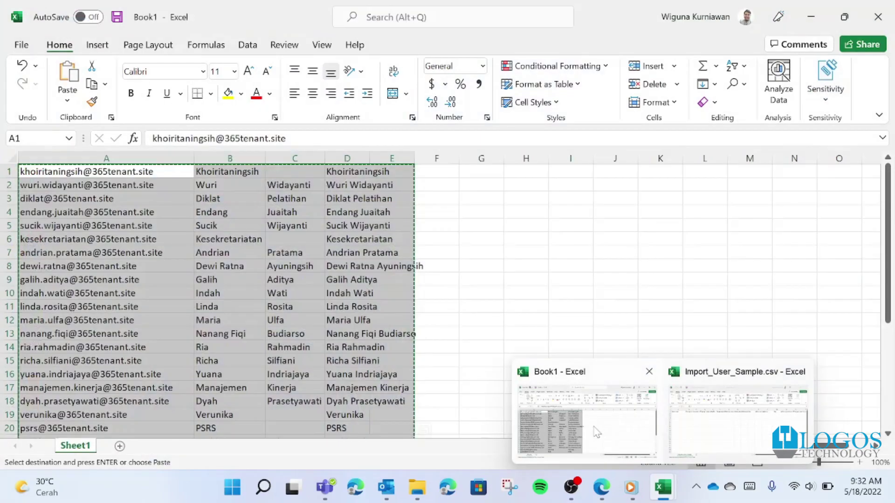
mouse_move(710, 423)
left_click(690, 420)
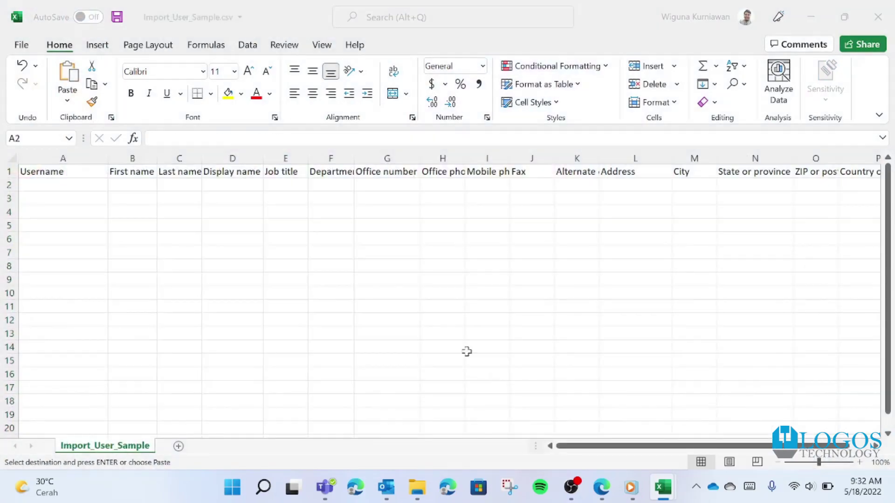
left_click(72, 186)
right_click(71, 186)
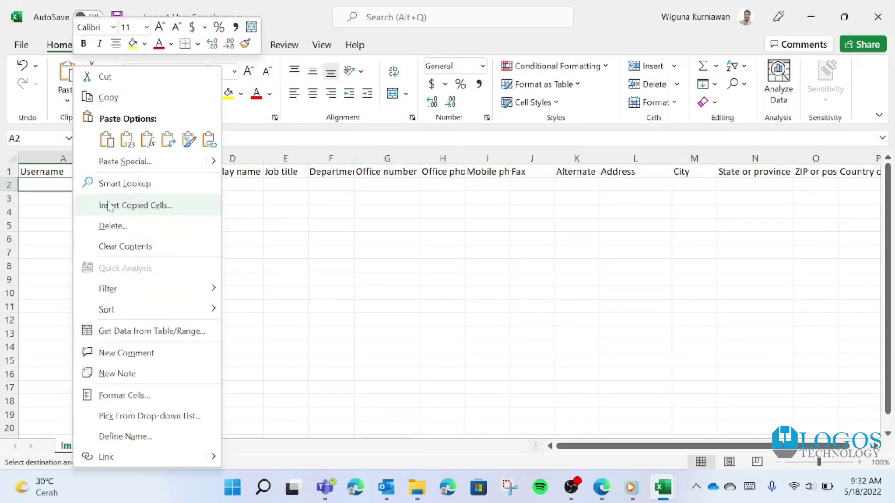
left_click(108, 147)
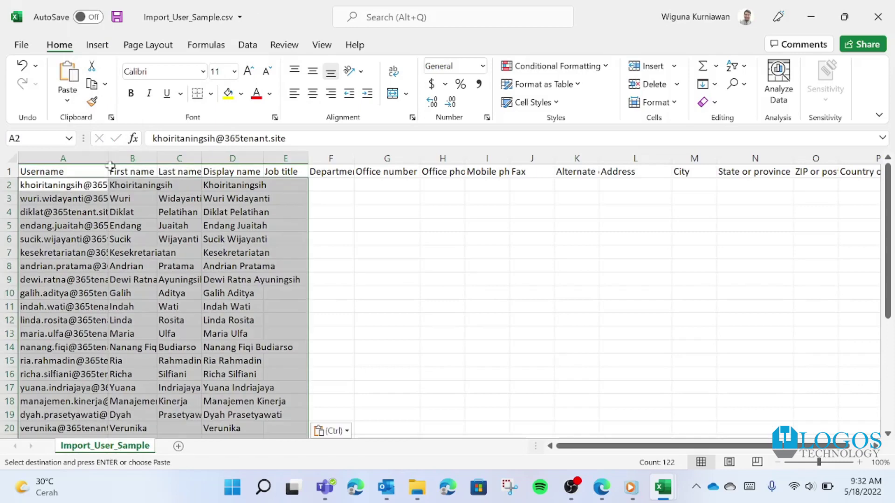
Step: Widen the Username and Display name columns to fit the pasted entries
double_click(109, 158)
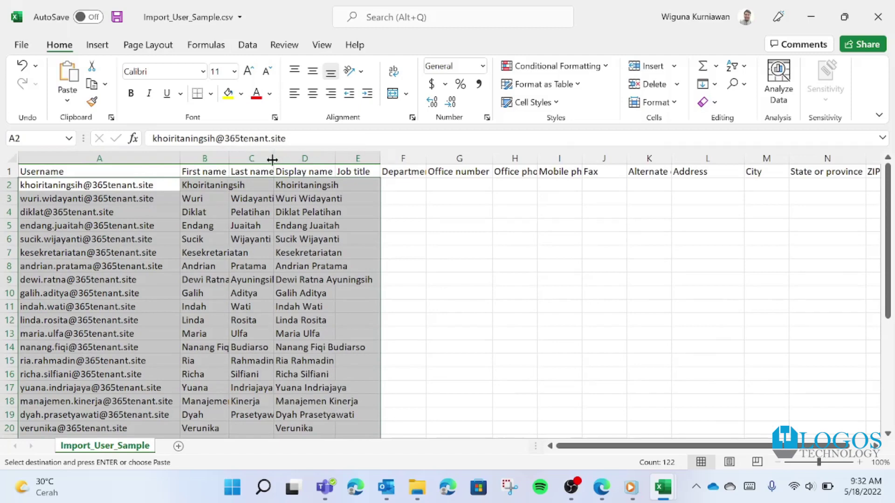
double_click(335, 159)
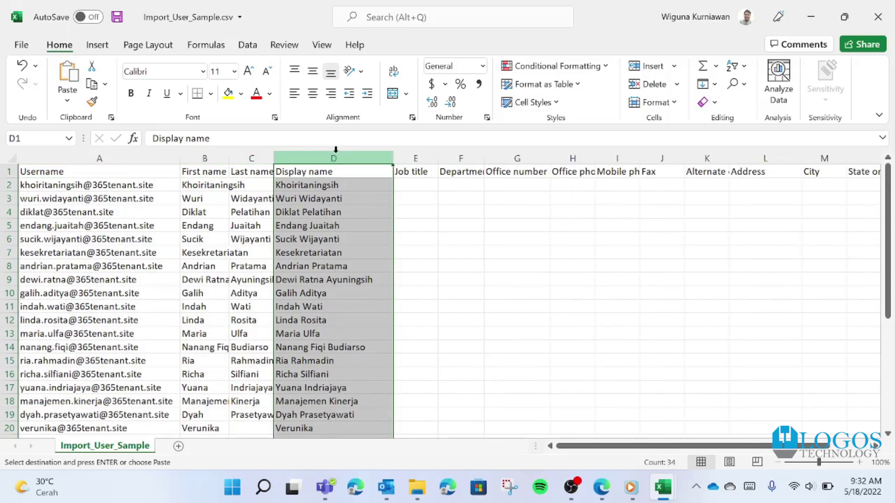
left_click(421, 184)
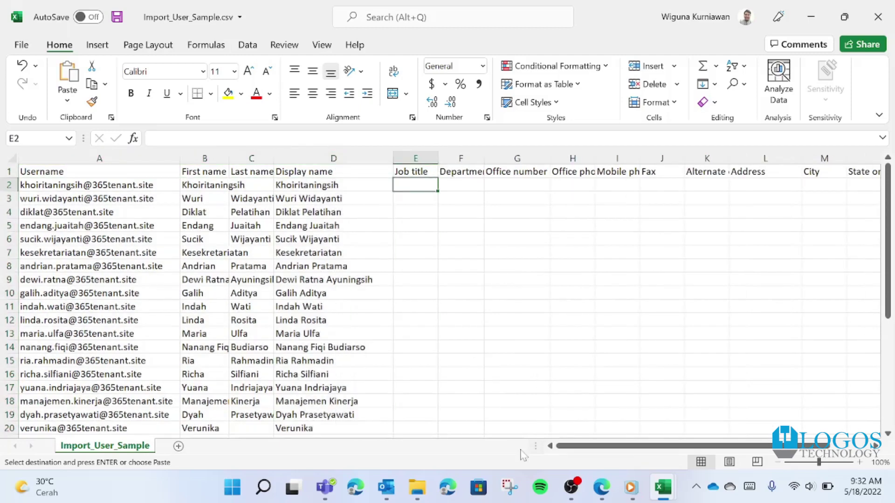
left_click_drag(581, 445, 622, 445)
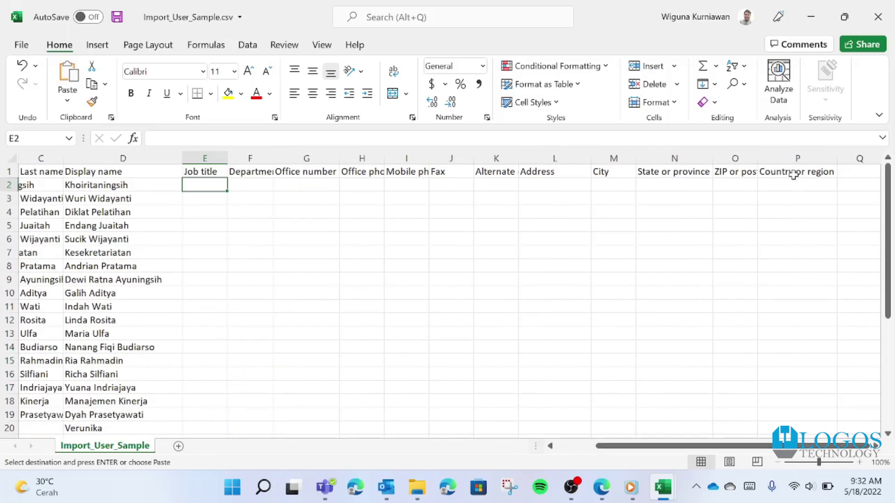
left_click_drag(671, 445, 634, 446)
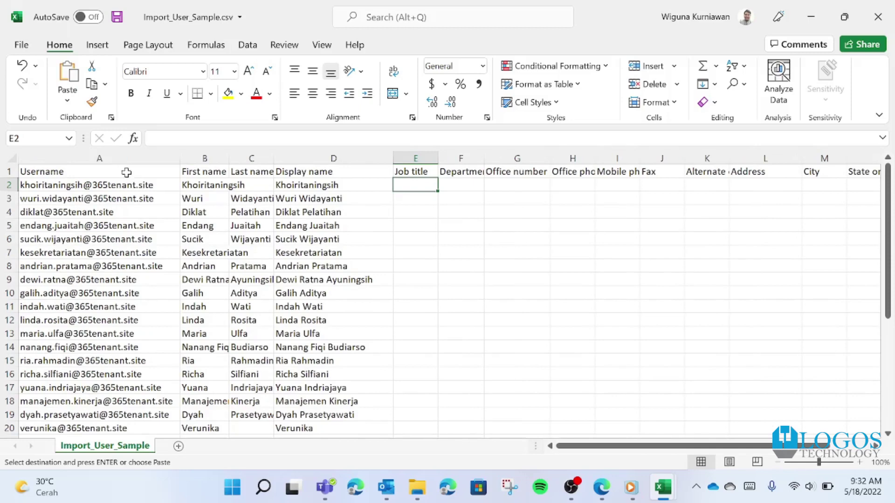
left_click(463, 185)
mouse_move(587, 496)
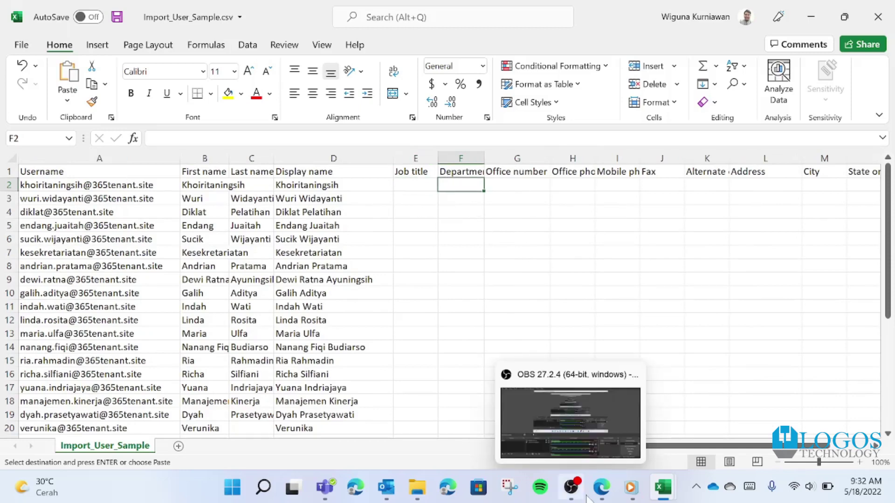
left_click_drag(691, 447, 694, 448)
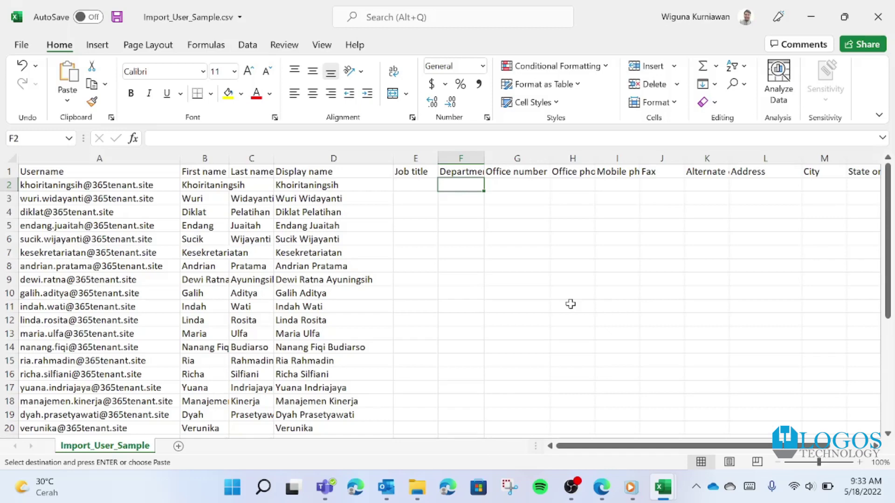
Step: Save a copy of the sheet in Downloads as user_kantor in CSV UTF-8 (Comma delimited) format
left_click(23, 47)
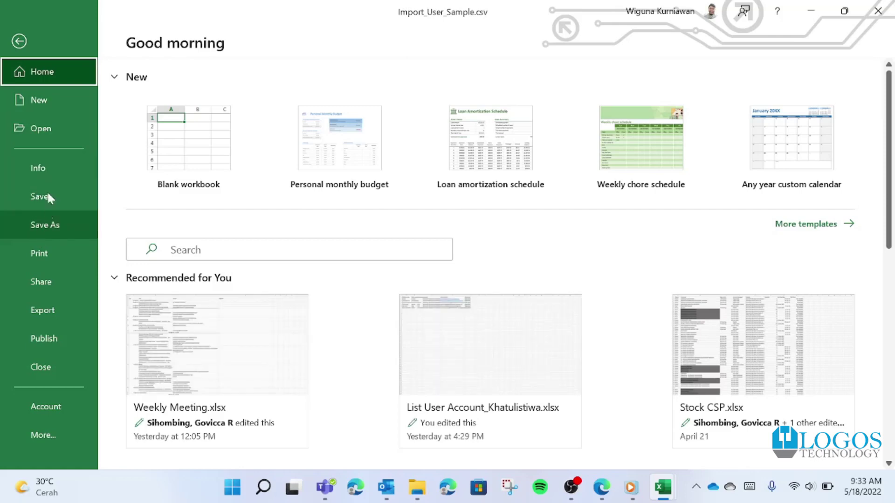
left_click(58, 225)
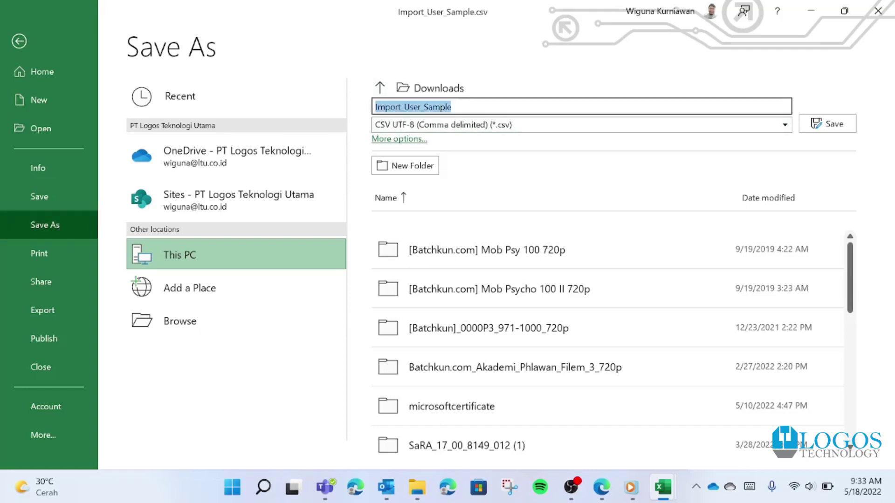
key("BackSpace")
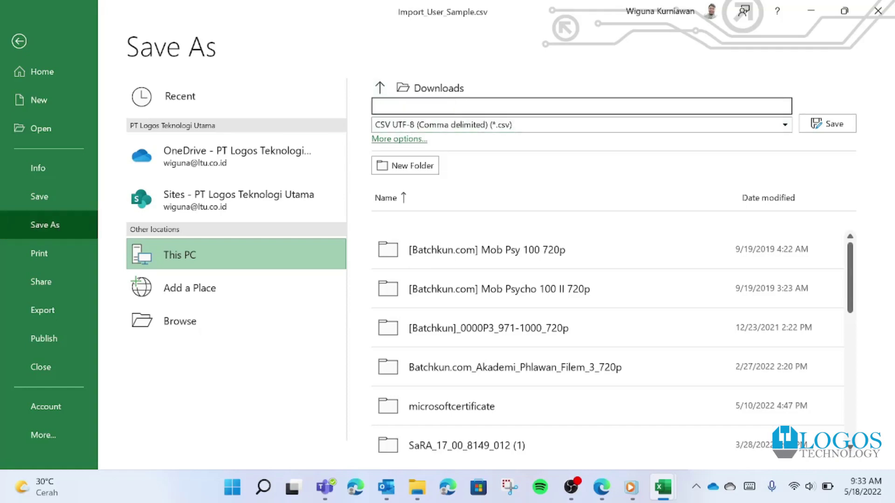
type("r_kantor")
left_click(828, 126)
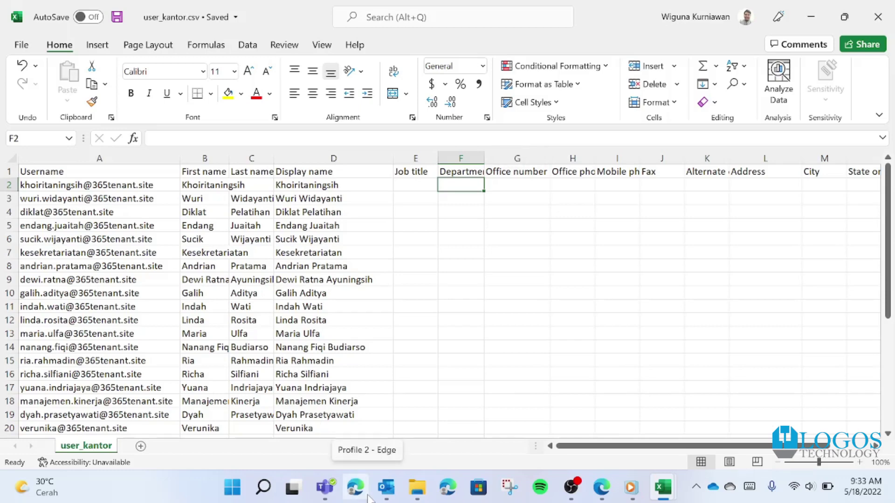
Step: Switch to the Microsoft 365 admin center in Edge and upload user_kantor.csv from Downloads as the user information file
left_click(603, 489)
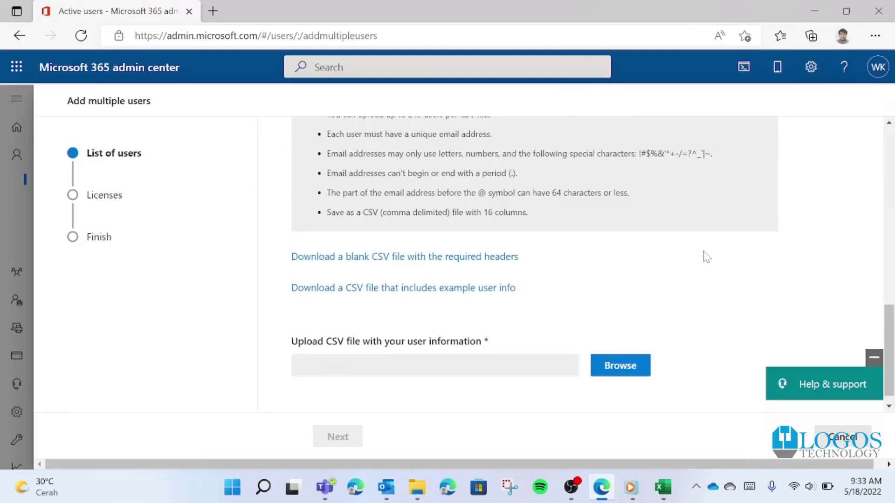
scroll(665, 252, "down", 1)
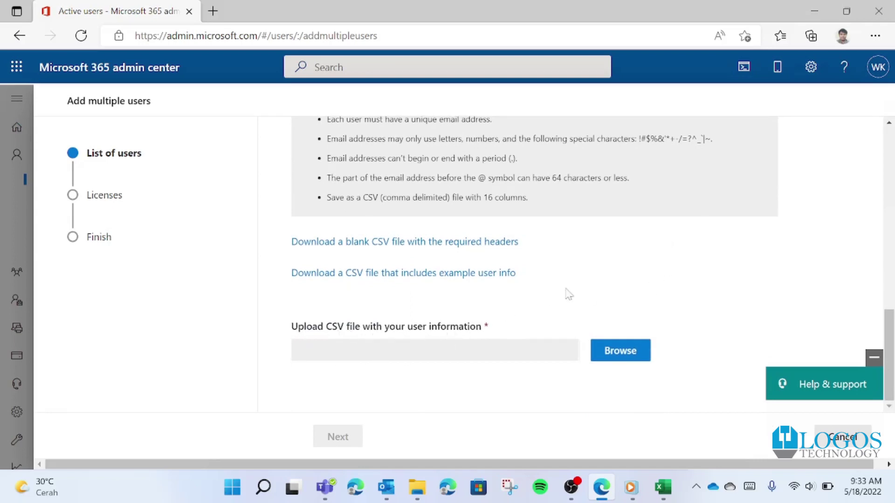
left_click(603, 358)
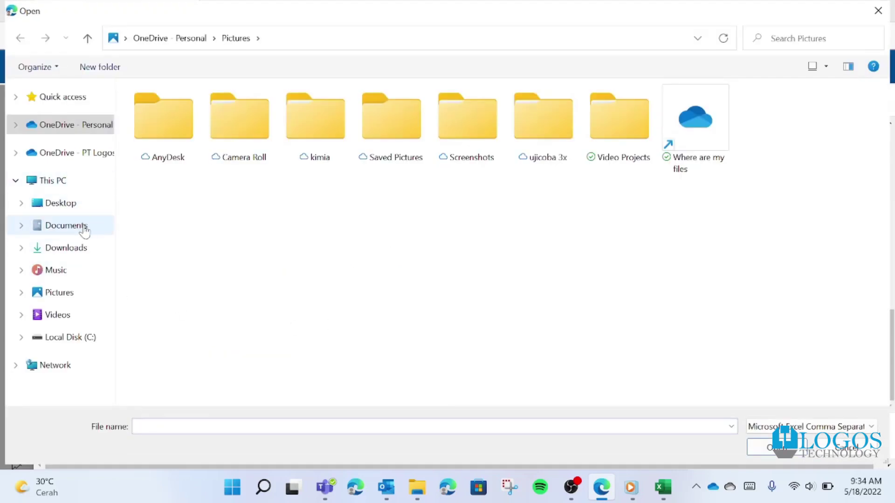
left_click(85, 251)
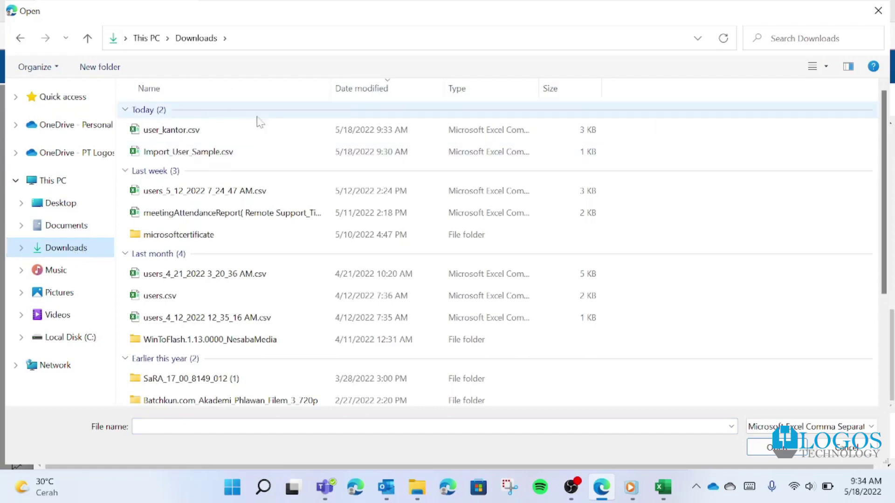
left_click(171, 132)
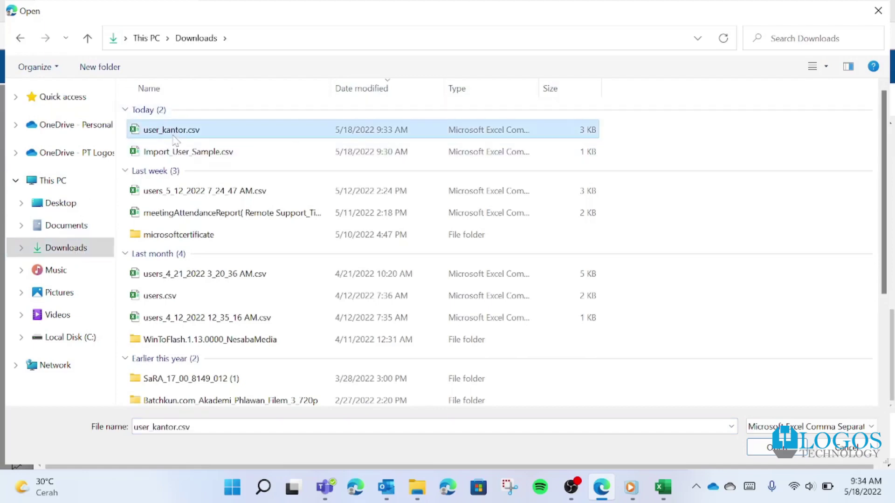
left_click(774, 454)
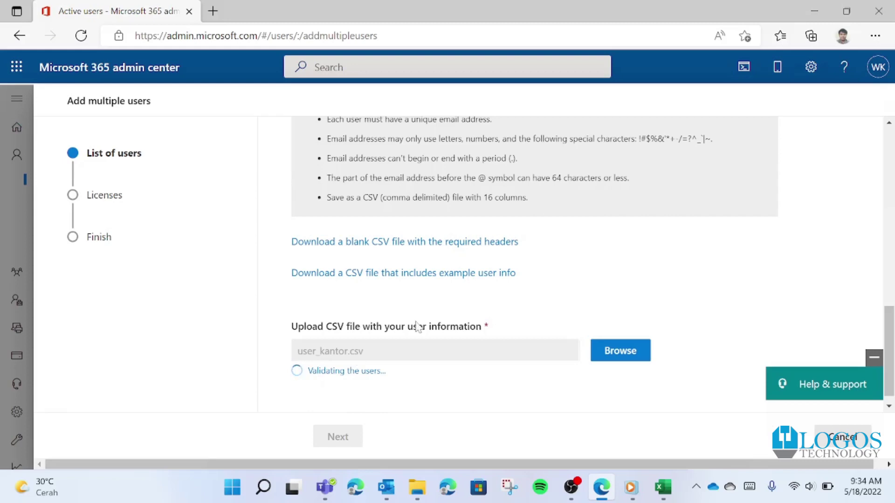
Step: Check the Add list of users page with the uploaded file and continue to the Licenses stage
scroll(421, 329, "down", 9)
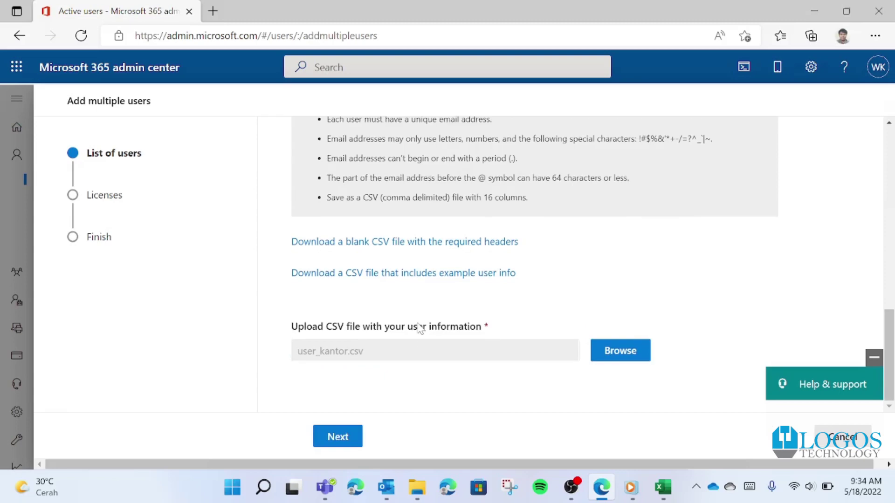
scroll(419, 330, "up", 10)
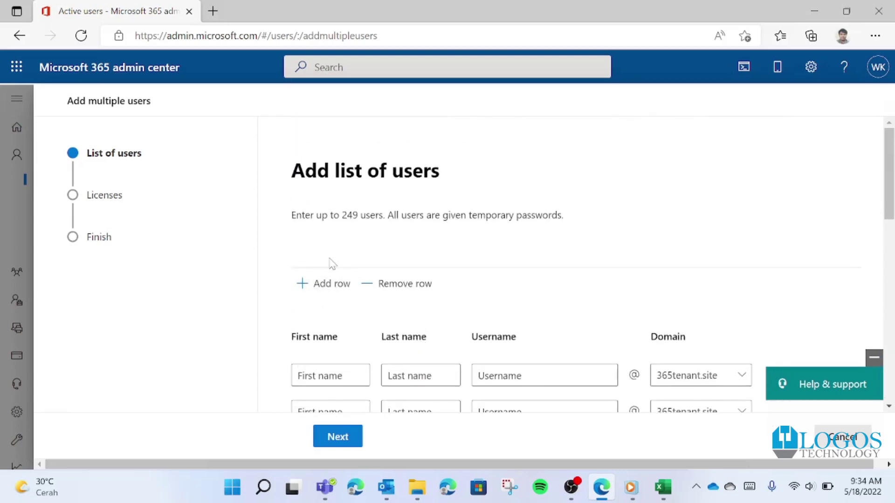
scroll(549, 278, "down", 10)
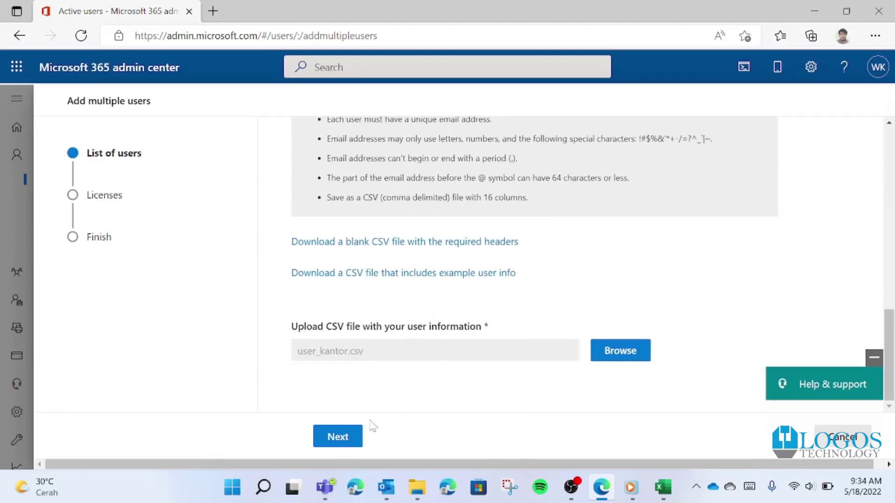
left_click(350, 433)
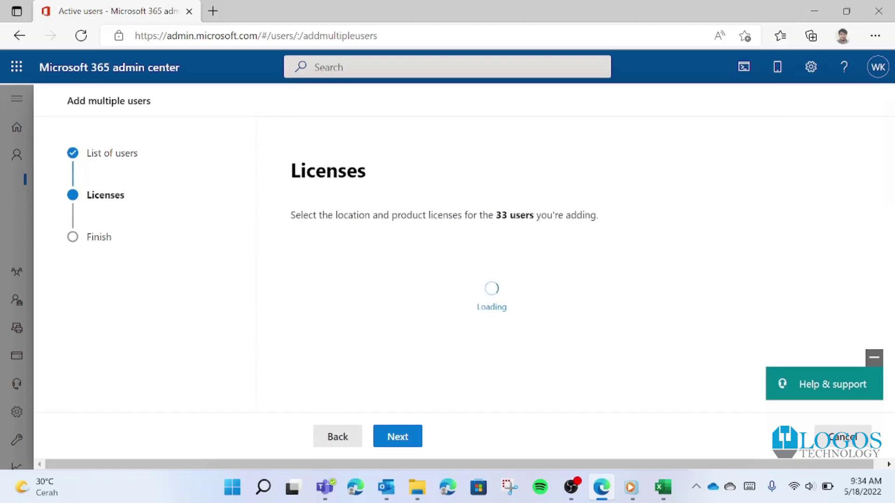
Step: Set the location for the users being added to Indonesia
double_click(503, 215)
scroll(498, 261, "down", 2)
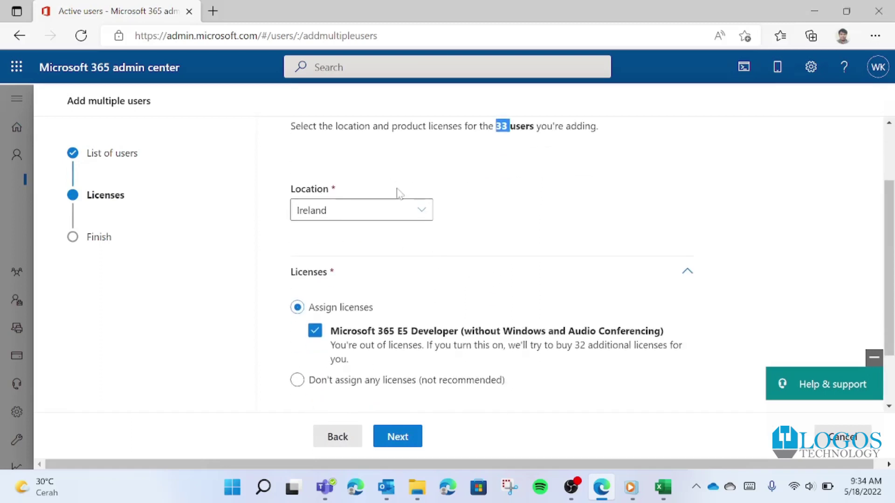
left_click(421, 210)
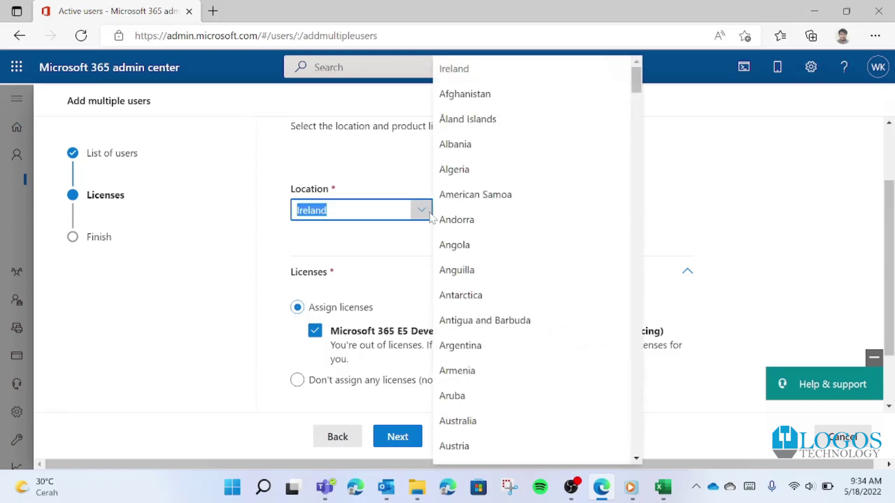
scroll(536, 373, "down", 10)
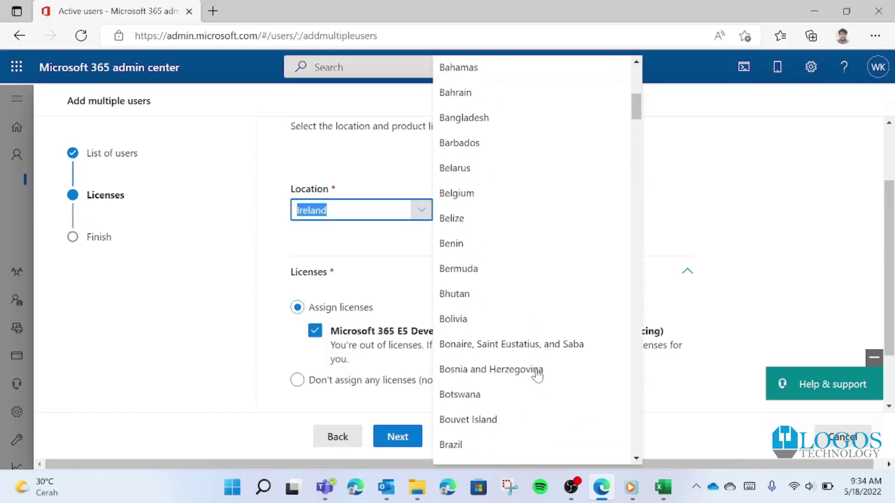
scroll(537, 375, "down", 12)
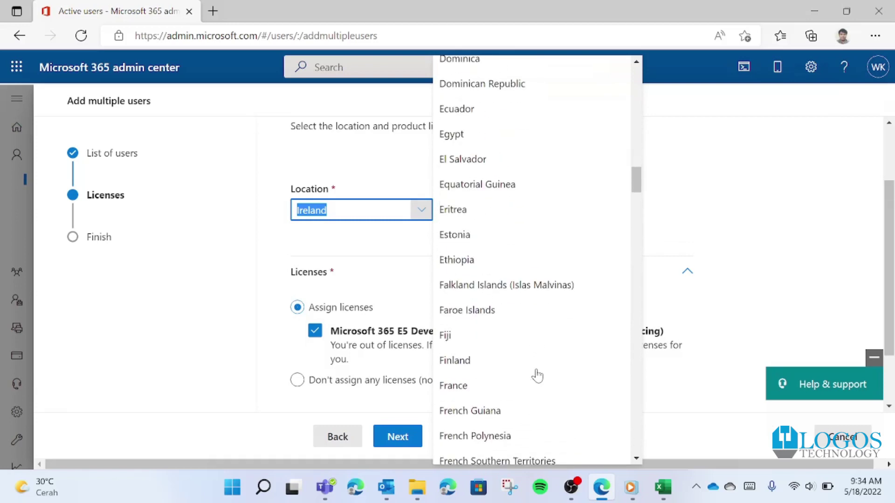
scroll(536, 375, "down", 6)
left_click(499, 208)
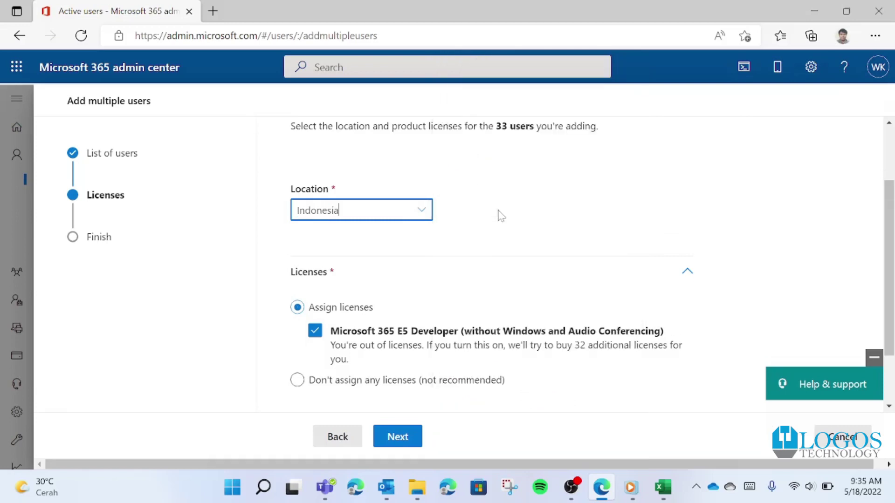
Step: Review the license options and choose Don't assign any licenses (not recommended) for the new users
scroll(394, 289, "down", 1)
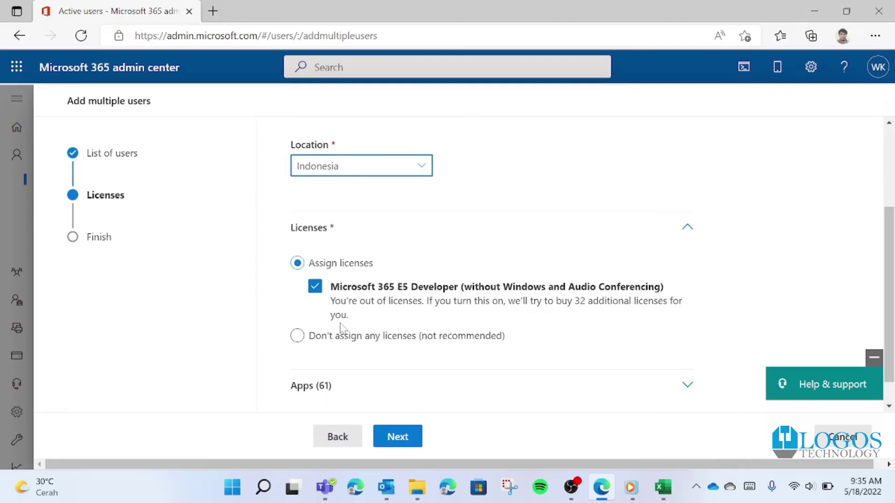
scroll(445, 219, "up", 3)
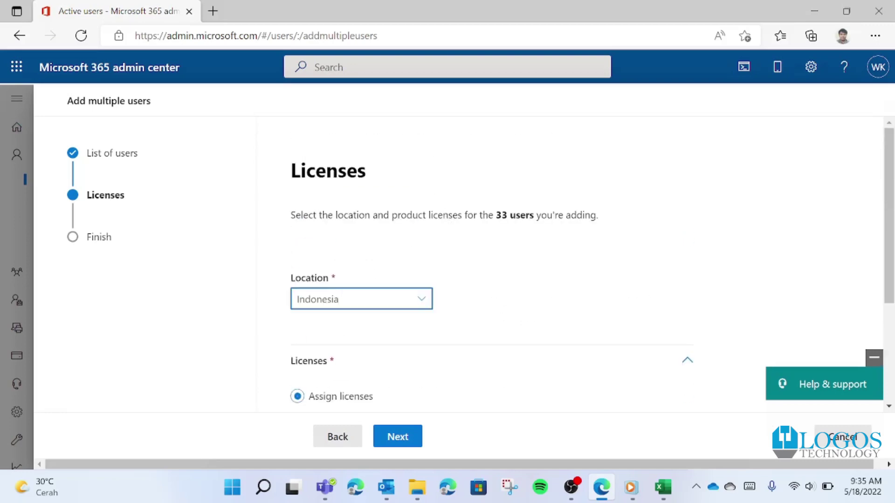
scroll(419, 310, "down", 4)
left_click(387, 310)
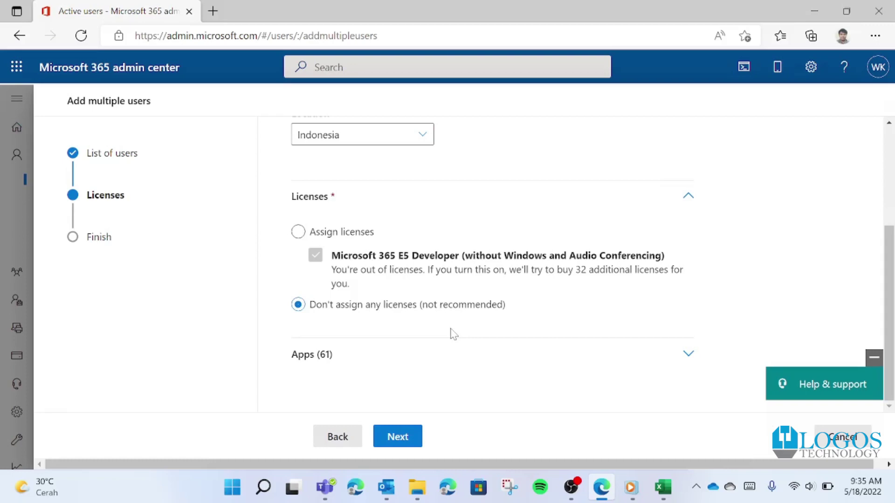
scroll(448, 317, "up", 3)
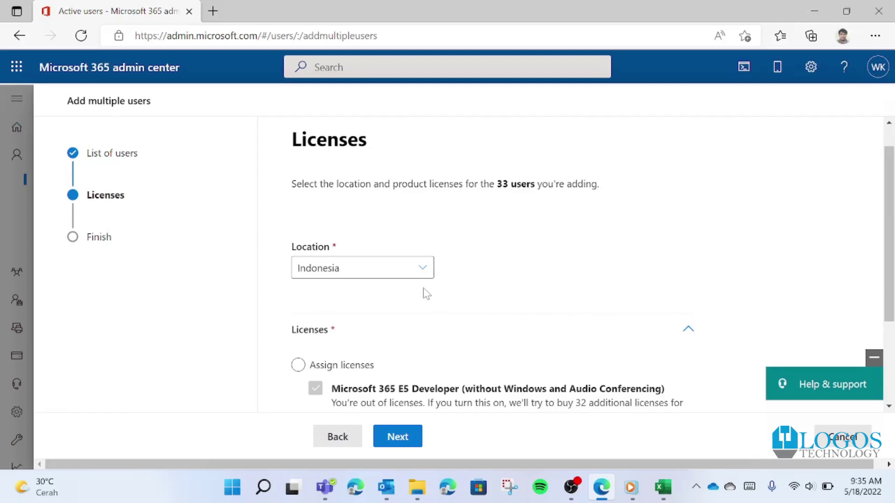
scroll(427, 294, "down", 1)
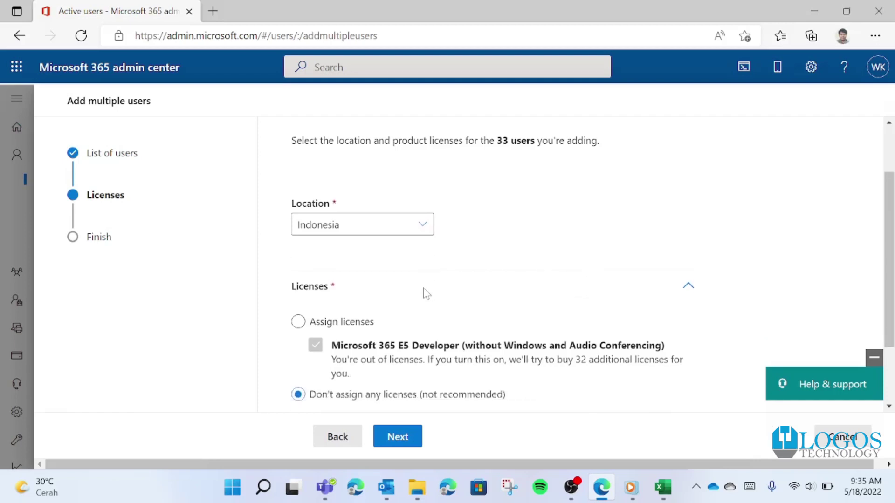
left_click(308, 322)
left_click(298, 393)
scroll(377, 330, "down", 2)
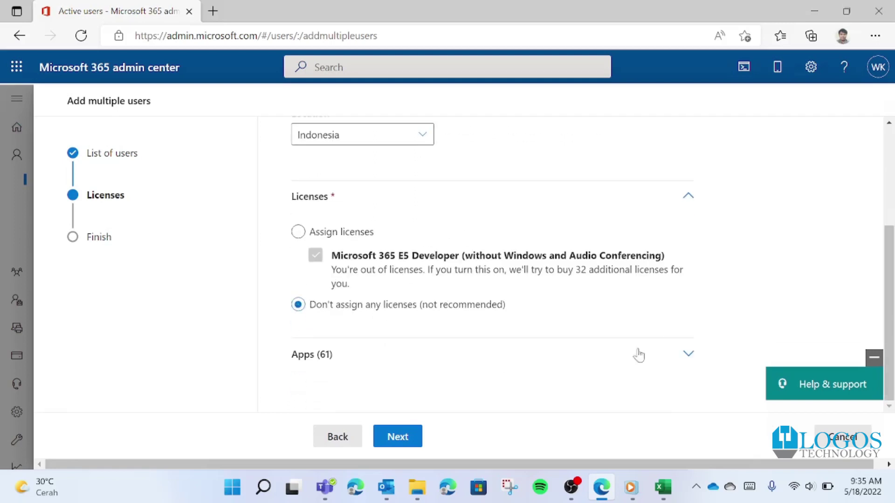
Step: Continue to the Finish stage, check the summary and add the users
left_click(415, 436)
scroll(504, 270, "down", 2)
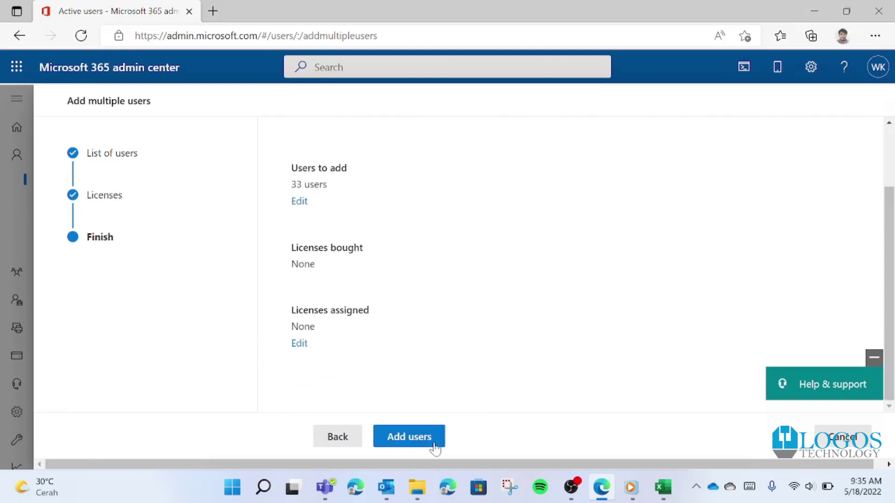
left_click(401, 438)
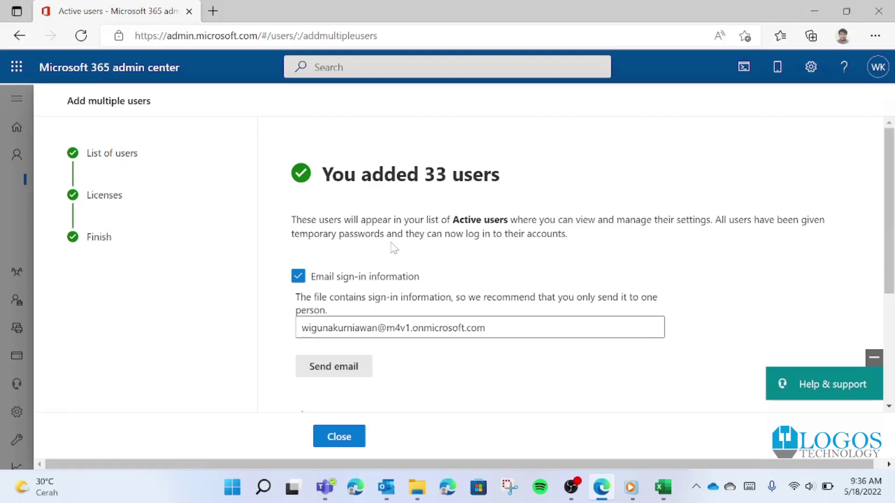
Step: Email the new users' sign-in information to the prefilled administrator address
scroll(394, 248, "down", 1)
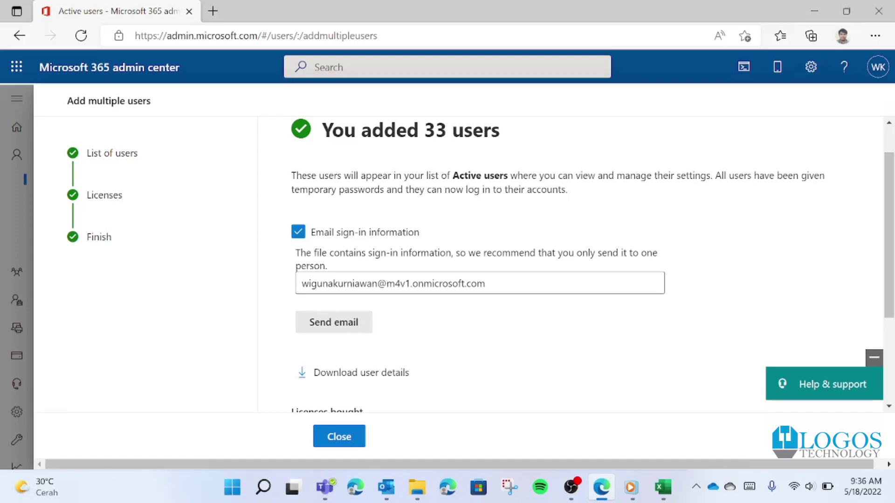
left_click_drag(485, 283, 302, 284)
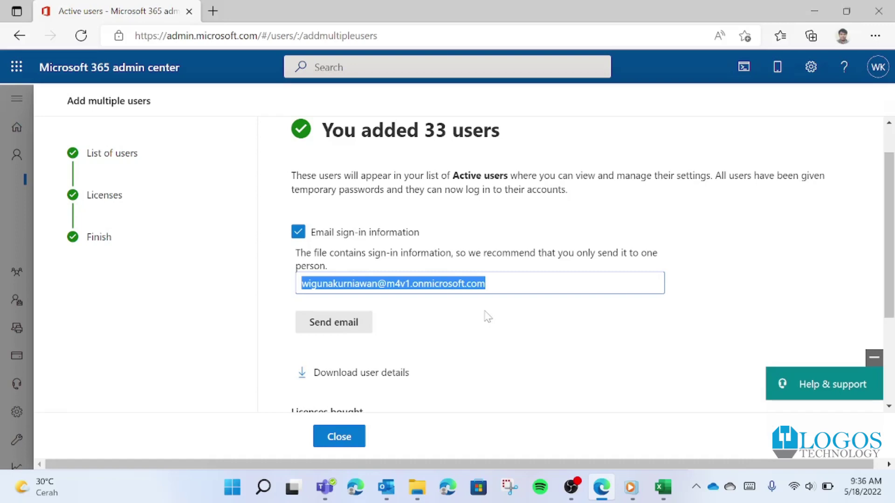
scroll(485, 341, "down", 1)
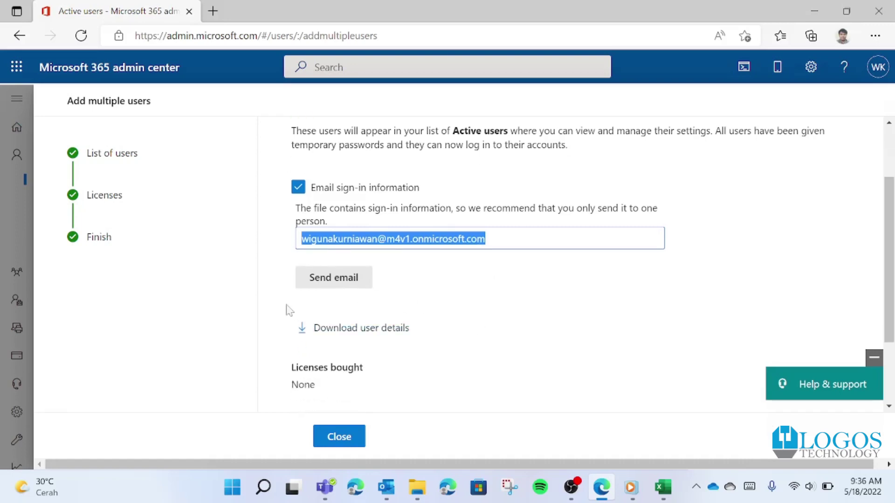
left_click(345, 280)
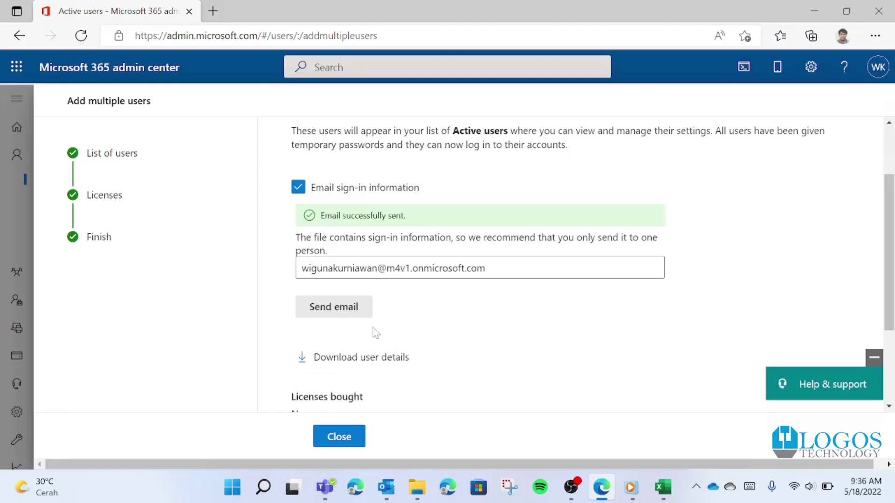
Step: Download the user details and open the downloaded users (1).csv file
scroll(371, 335, "down", 2)
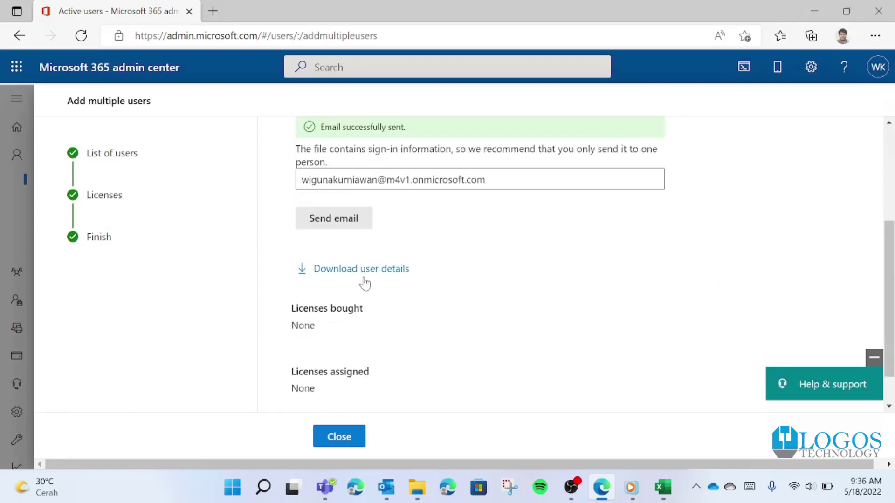
left_click(391, 278)
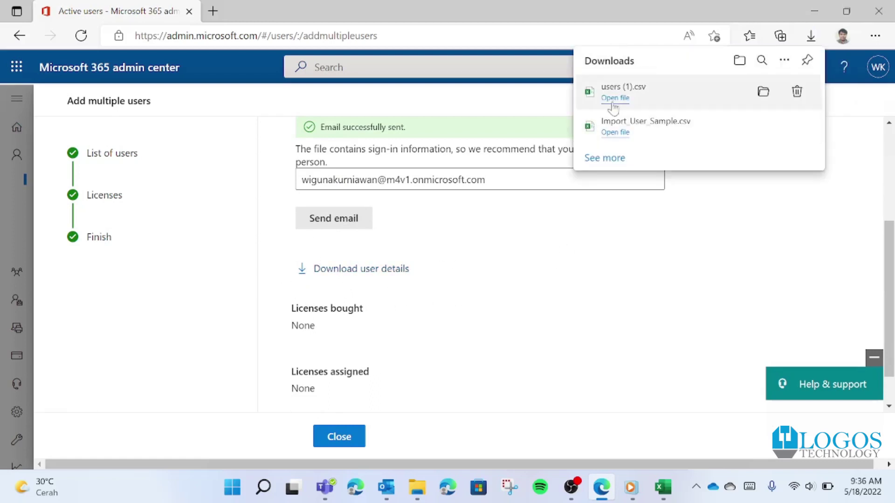
left_click(615, 98)
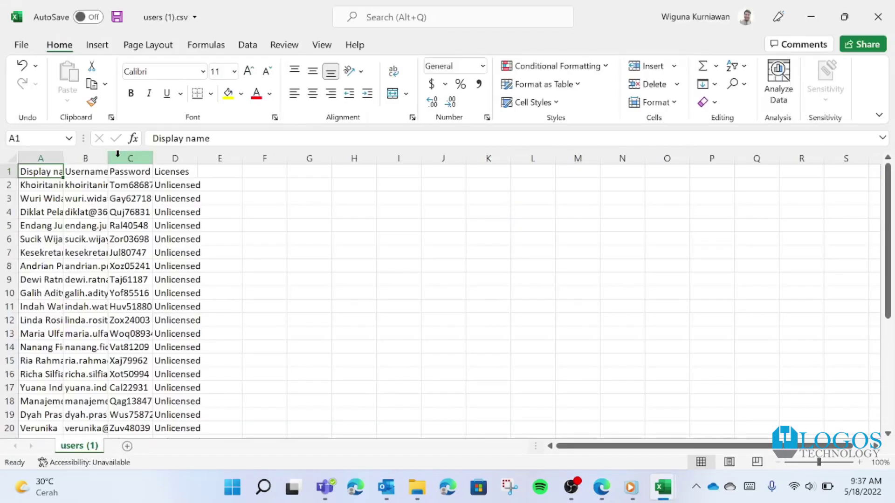
Step: Fit the Username, Display name, Password and Licenses columns to their contents and review the account rows
double_click(107, 158)
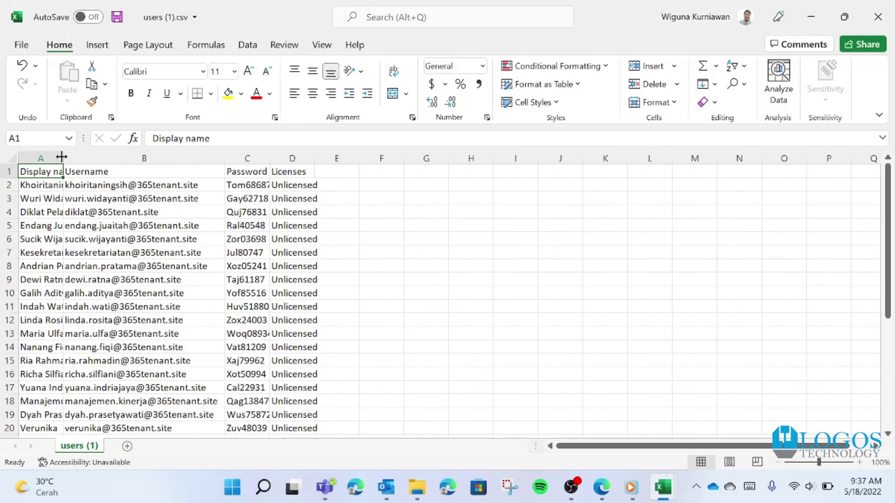
double_click(63, 158)
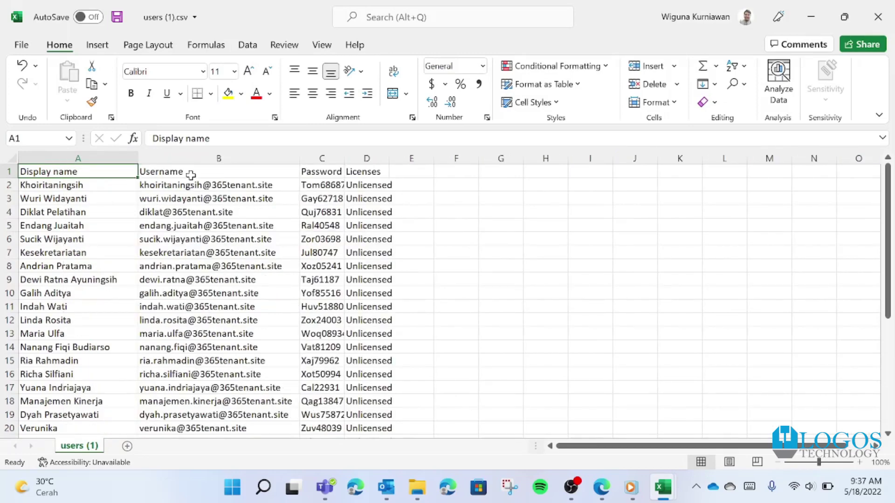
double_click(344, 158)
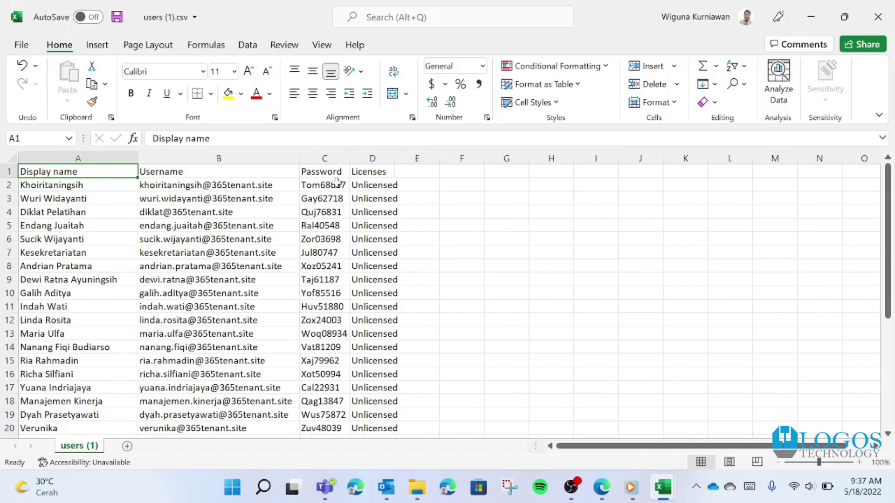
scroll(334, 188, "down", 2)
scroll(335, 188, "up", 2)
double_click(397, 159)
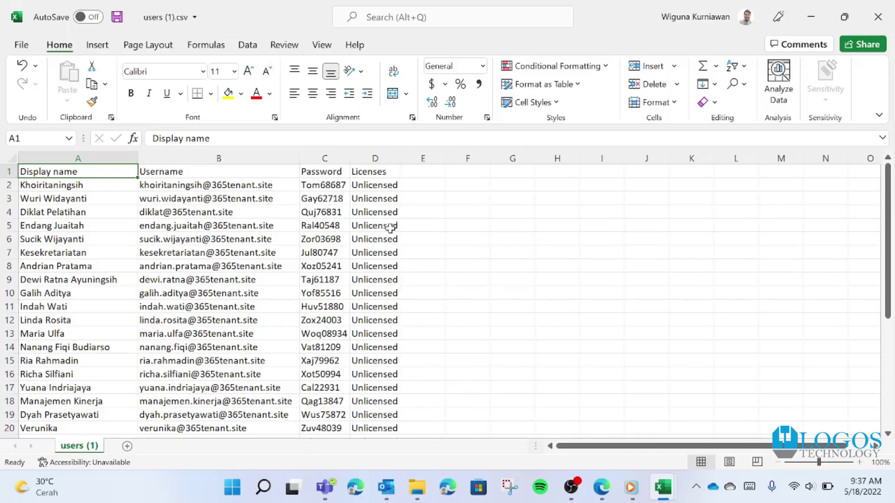
scroll(378, 342, "down", 3)
scroll(378, 341, "down", 2)
scroll(379, 343, "up", 5)
Step: Close users (1).csv without saving the changes and switch back to the Microsoft 365 admin center in Edge
left_click(878, 17)
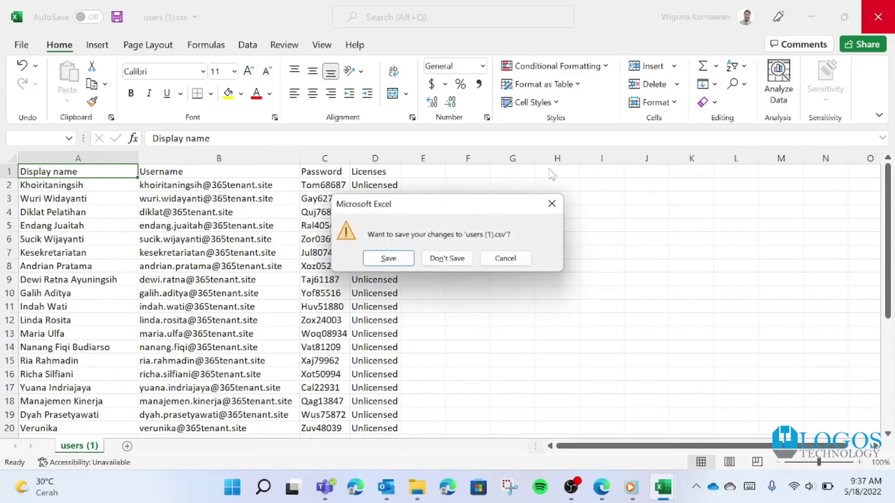
left_click(445, 260)
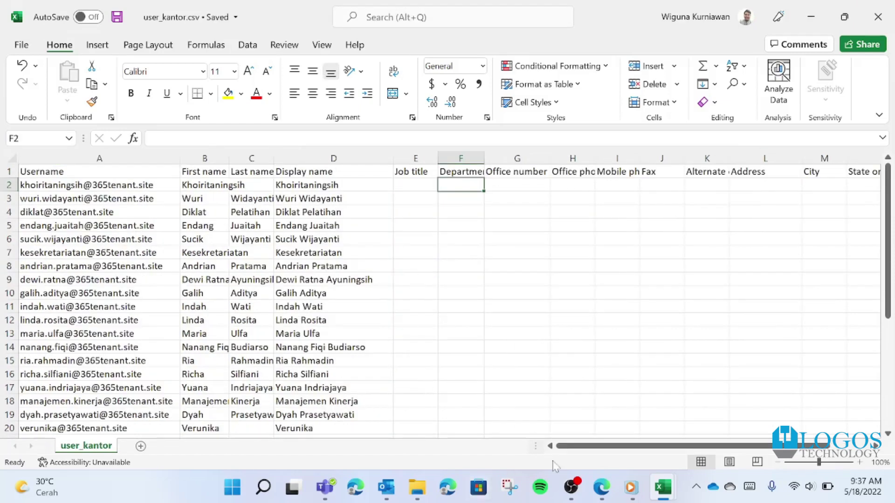
left_click(601, 487)
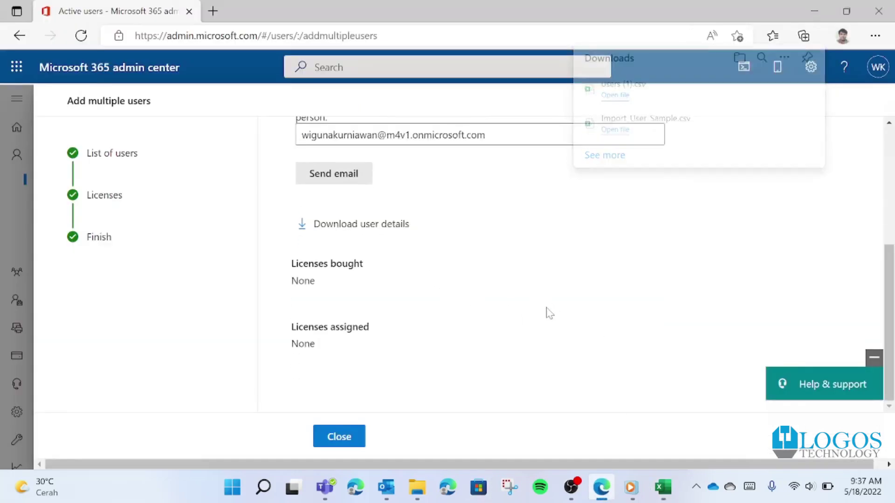
Step: Close the Add multiple users wizard and look through the Active users list for the added accounts
left_click(340, 436)
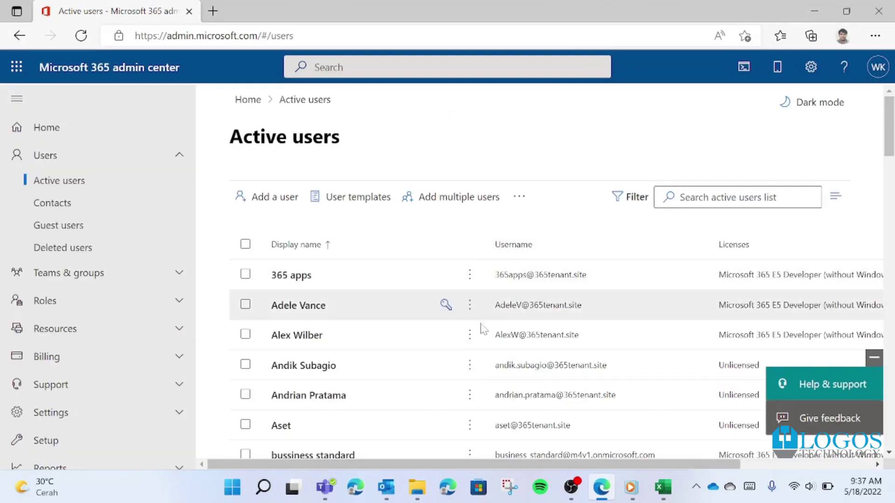
scroll(447, 326, "down", 5)
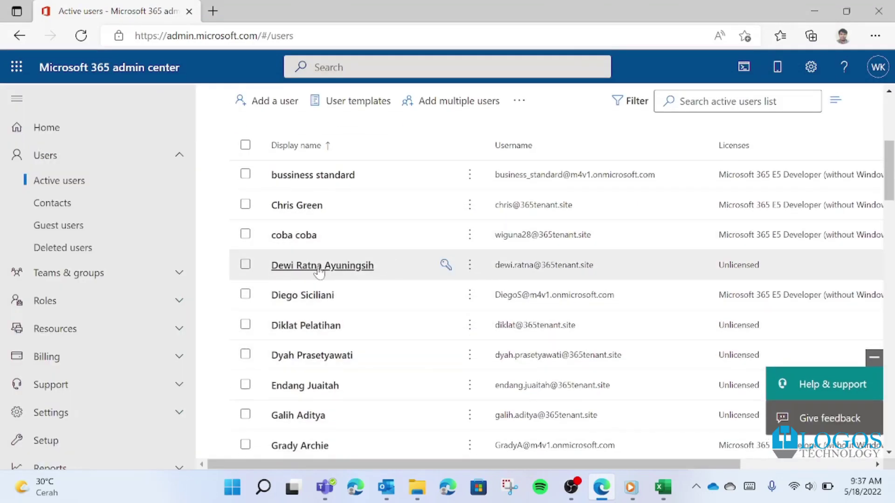
scroll(312, 298, "down", 1)
scroll(299, 369, "down", 3)
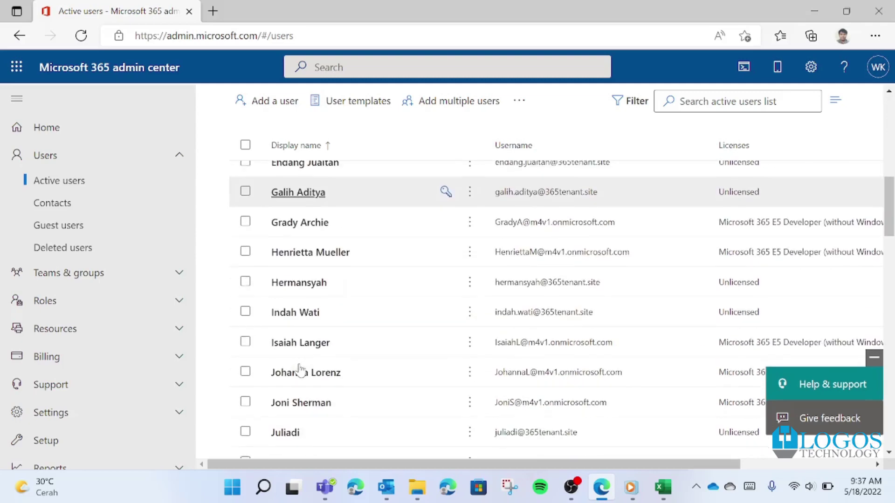
scroll(311, 363, "up", 7)
scroll(309, 357, "up", 3)
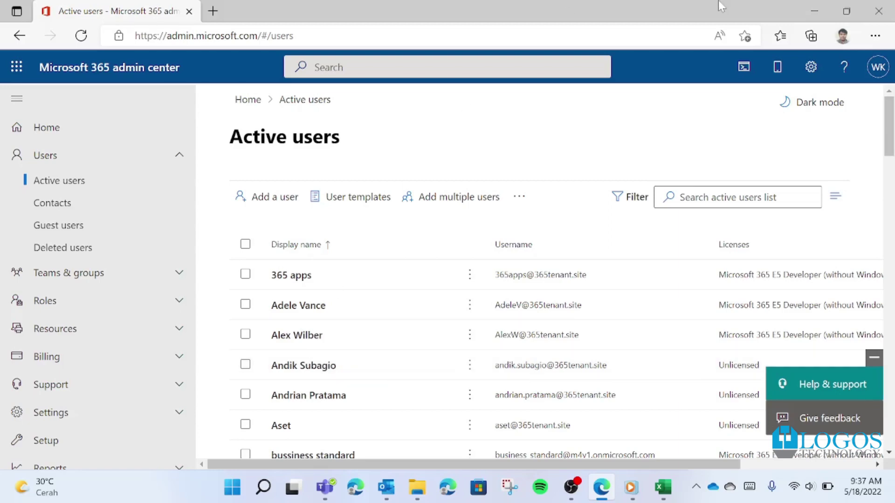
left_click(571, 487)
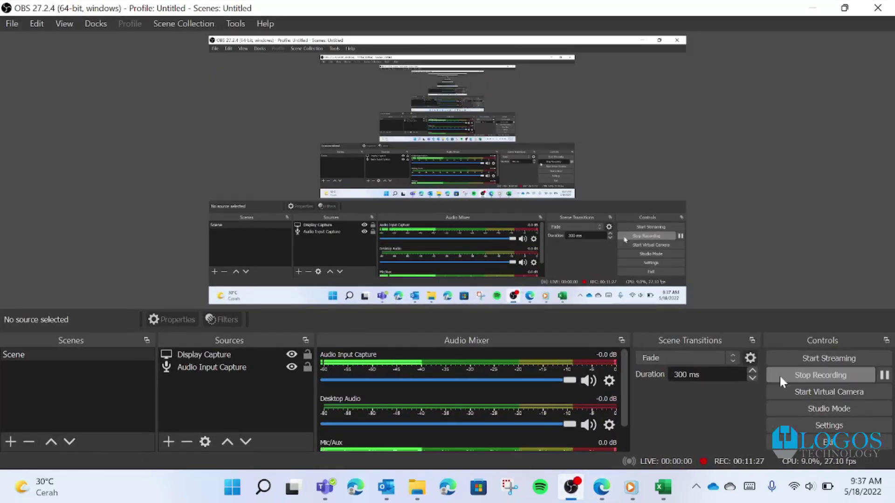